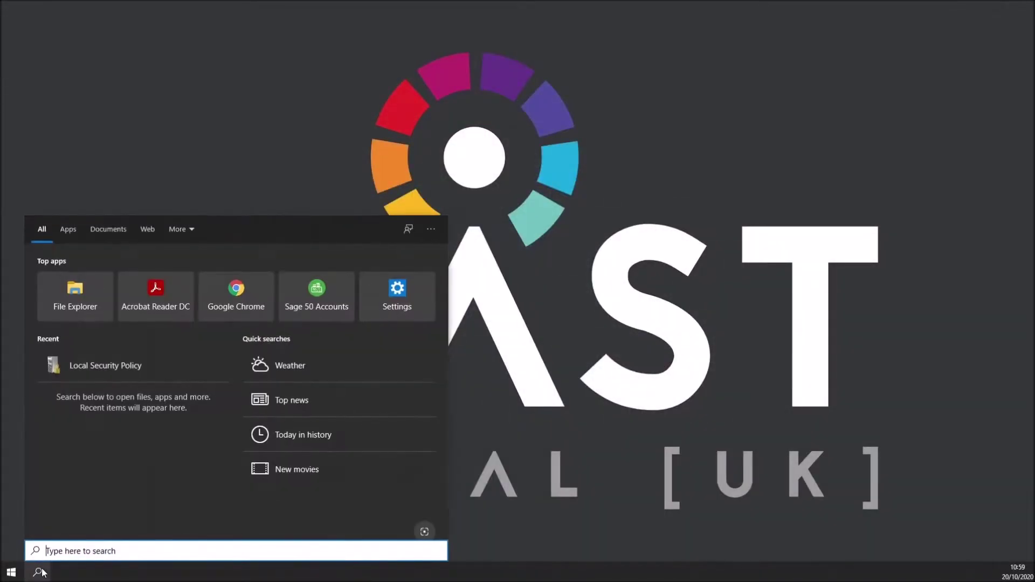
# Step: Find Internet Explorer in Start search and run it as administrator
pyautogui.write('internet')
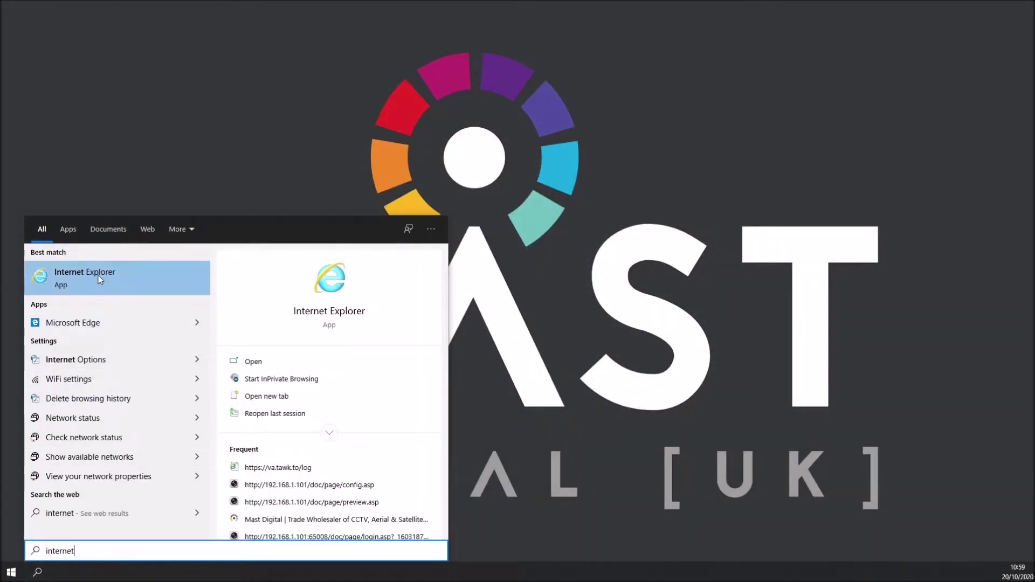
pyautogui.rightClick(98, 276)
pyautogui.click(145, 286)
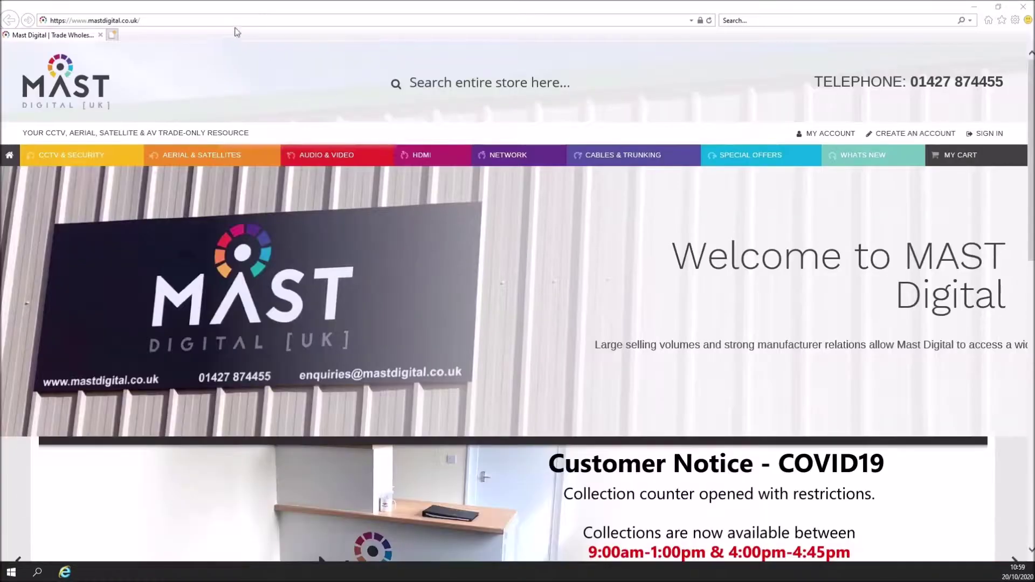
# Step: Go to the recorder's address, 192.168.1.101, in Internet Explorer
pyautogui.click(182, 22)
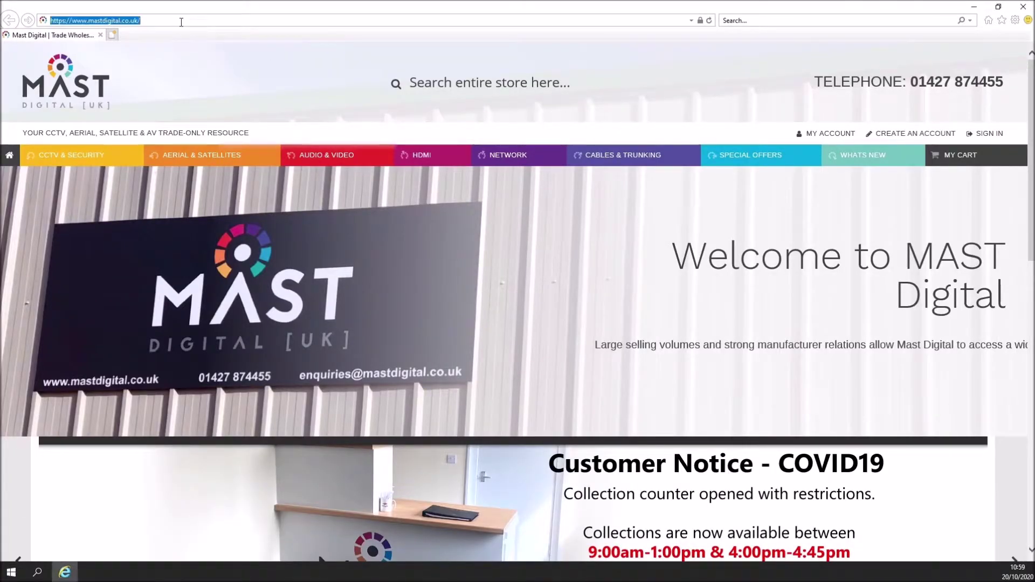
pyautogui.write('192.1')
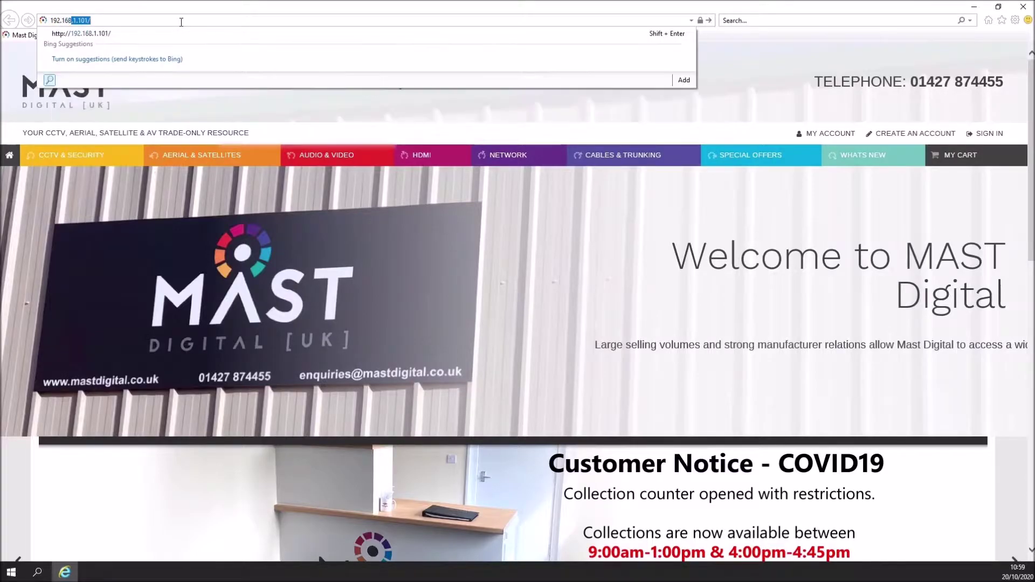
pyautogui.write('68.1.10')
pyautogui.press('Return')
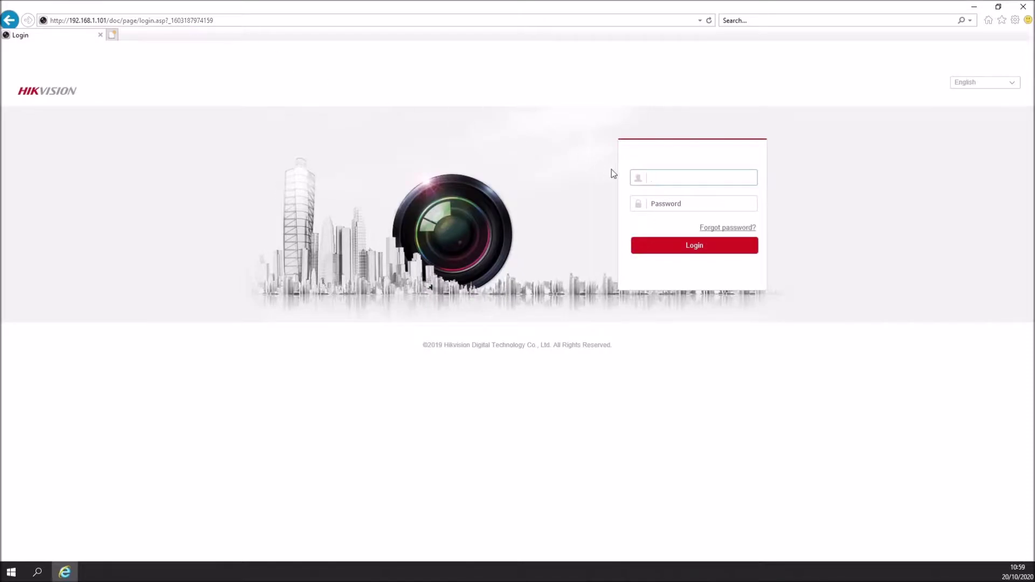
# Step: Sign in to the recorder with the admin username and password
pyautogui.click(668, 181)
pyautogui.write('admin')
pyautogui.press('Tab')
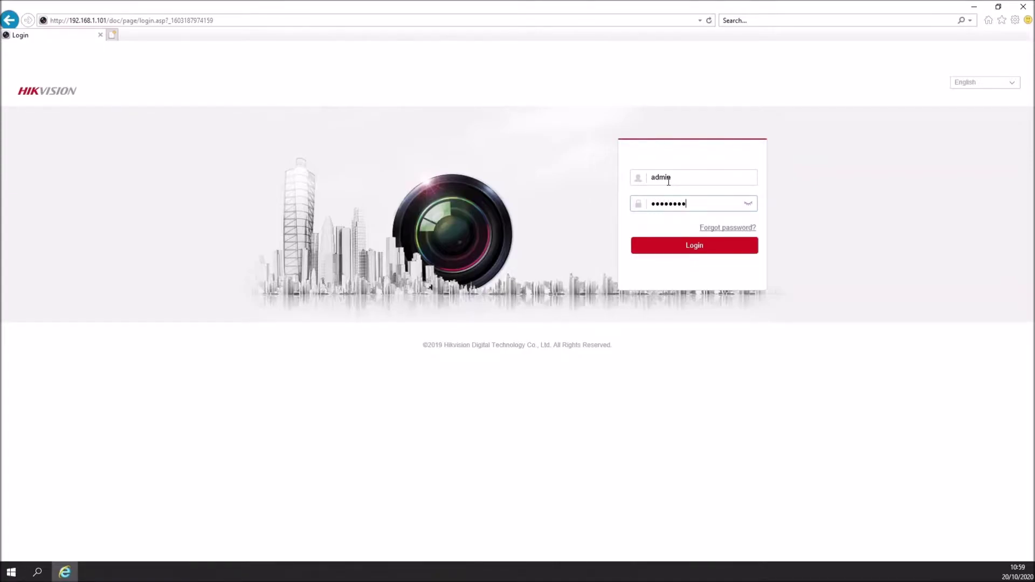
pyautogui.press('Return')
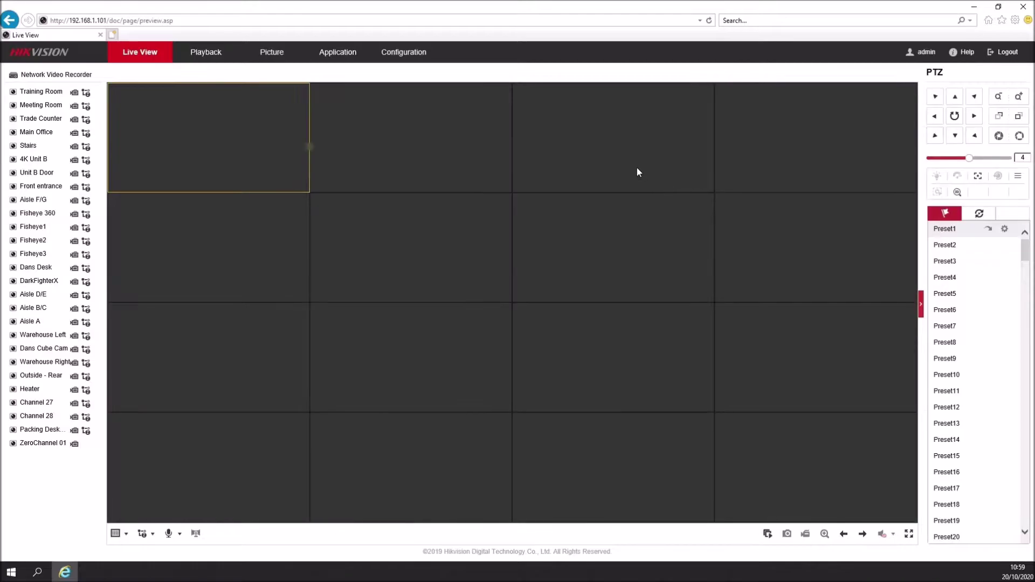
# Step: Turn on Enable Virtual Host in the recorder's advanced network settings
pyautogui.click(399, 56)
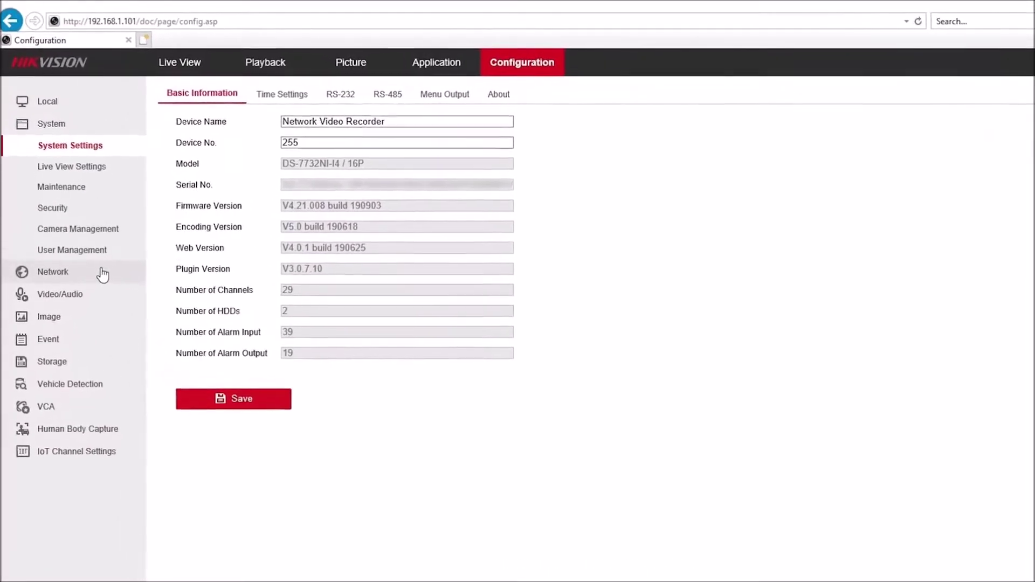
pyautogui.click(102, 275)
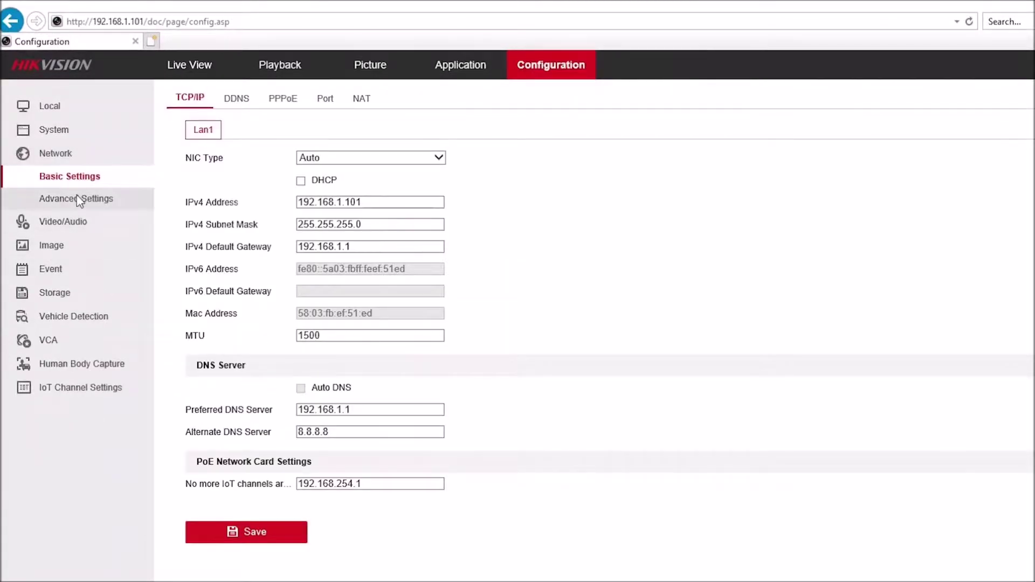
pyautogui.click(79, 199)
pyautogui.click(452, 102)
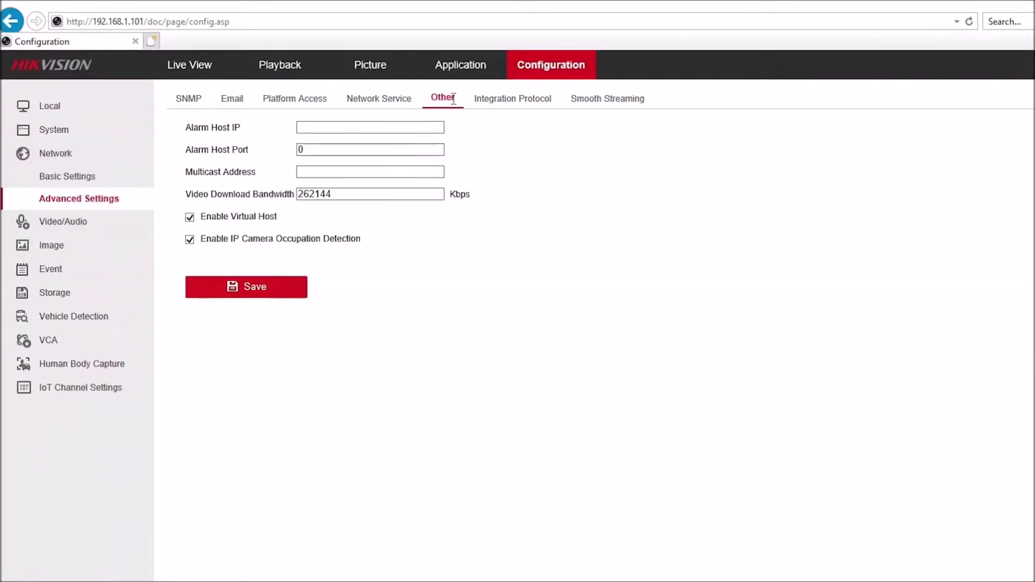
pyautogui.click(189, 217)
# Step: Open the recorder's IP camera list under Camera Management to reach the camera's page
pyautogui.click(56, 132)
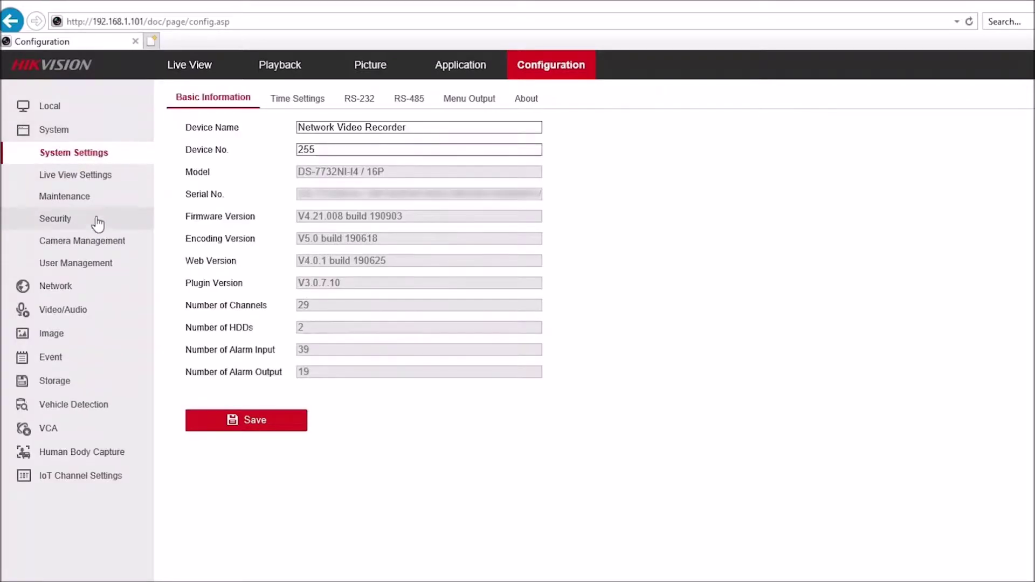
pyautogui.click(98, 243)
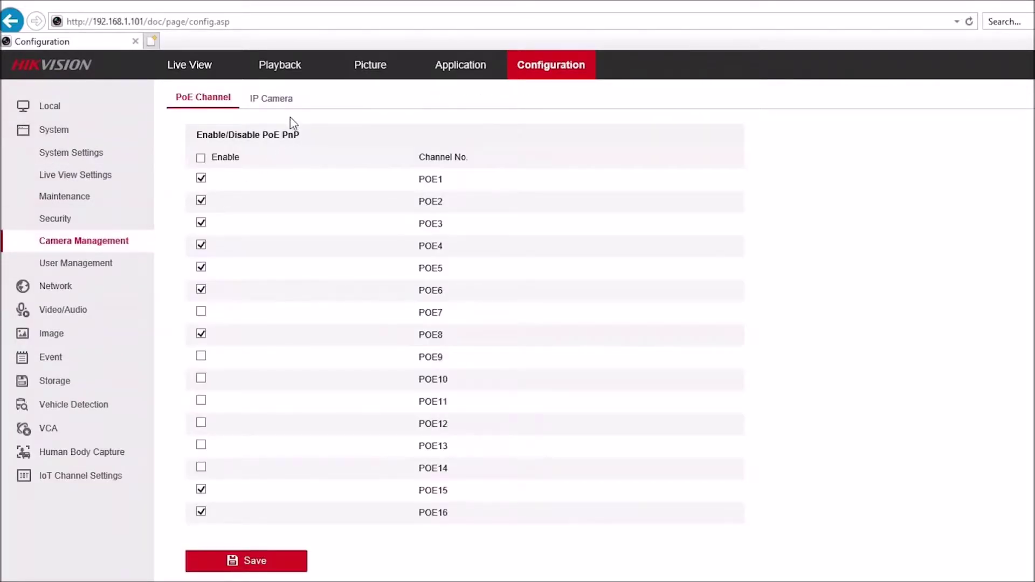
pyautogui.click(277, 100)
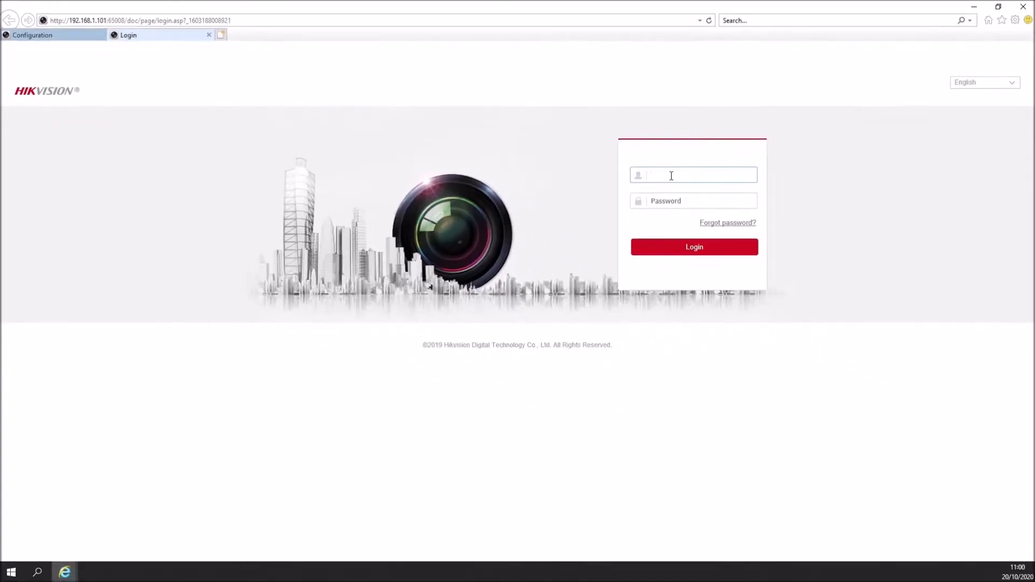
# Step: Sign in to the camera with the admin username and password
pyautogui.click(671, 175)
pyautogui.write('admin')
pyautogui.press('Tab')
pyautogui.write('a')
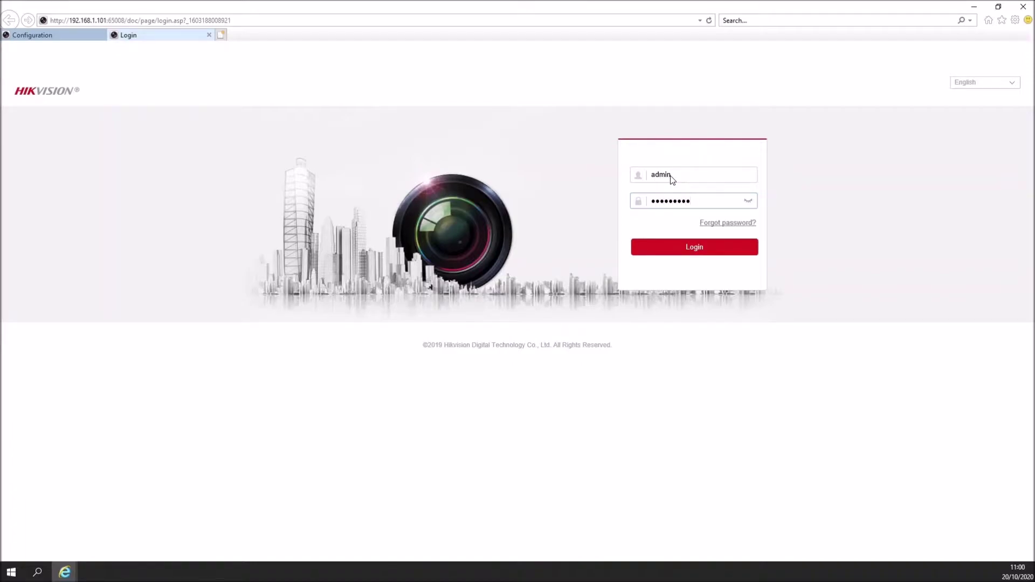
pyautogui.press('Return')
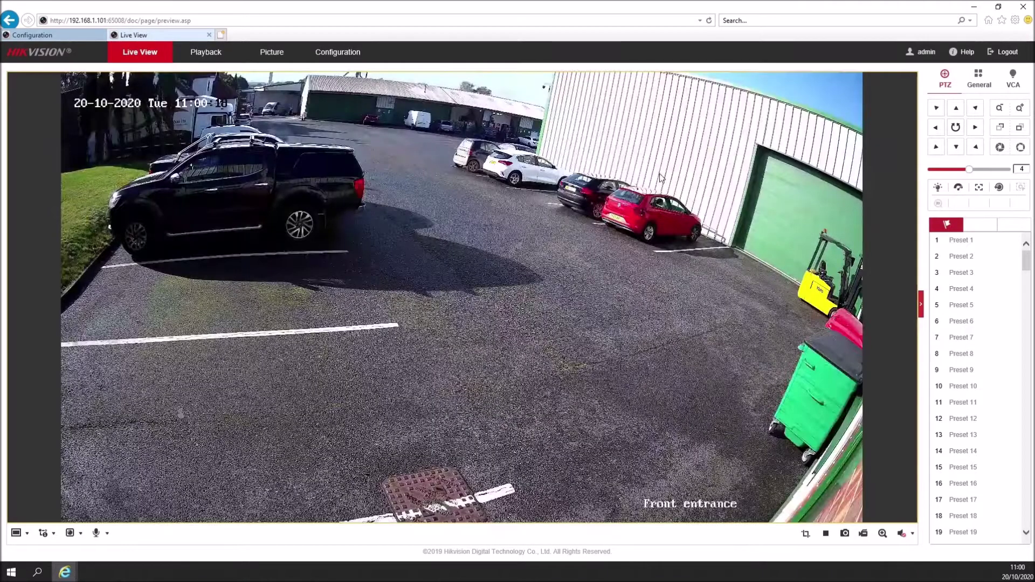
# Step: Check that the camera's VCA Resource is set to Smart Event
pyautogui.click(337, 53)
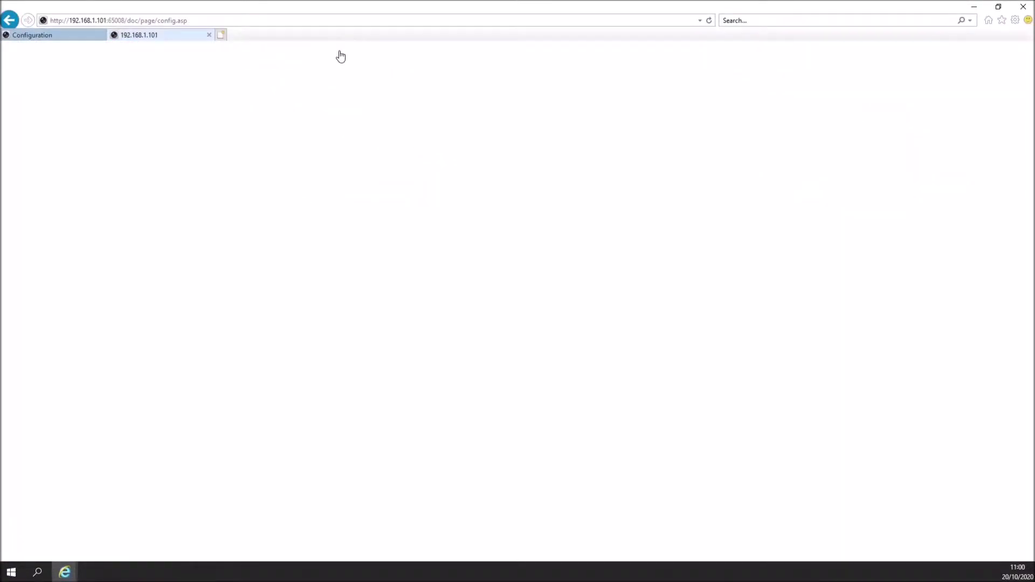
pyautogui.click(49, 117)
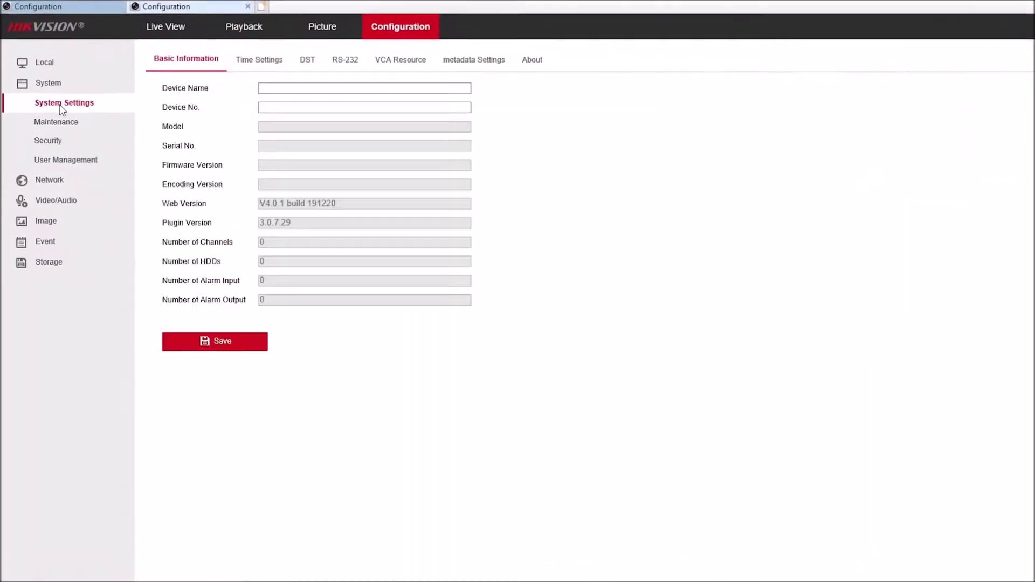
pyautogui.click(393, 60)
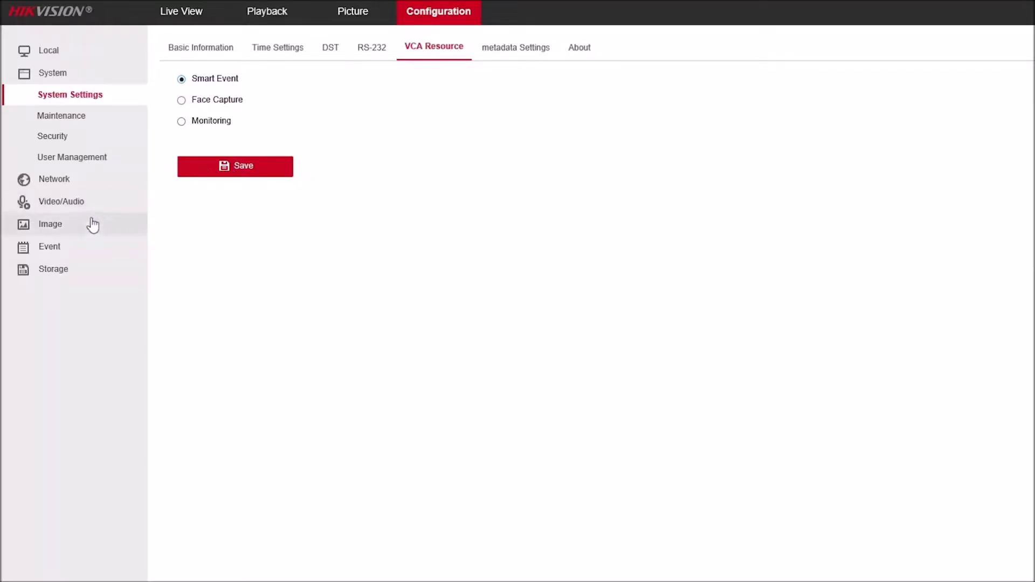
# Step: Set intrusion detection to maximum target size, threshold 7 and sensitivity 53
pyautogui.click(56, 246)
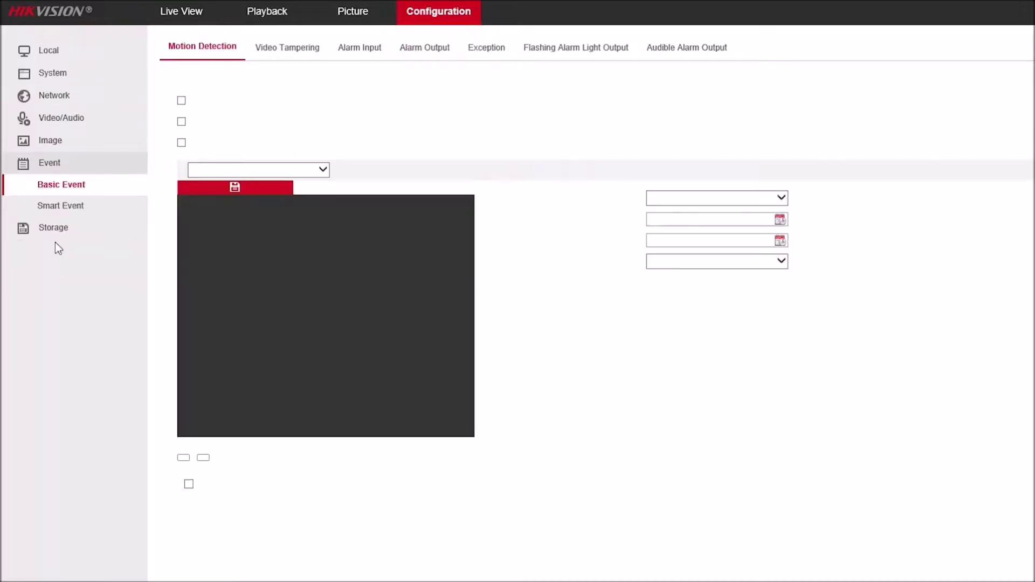
pyautogui.click(55, 207)
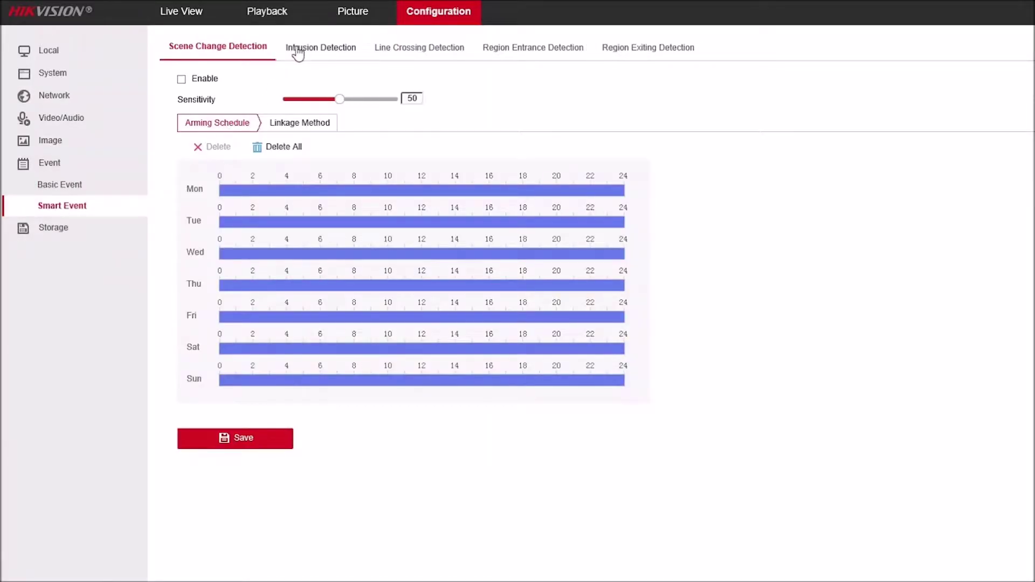
pyautogui.click(296, 47)
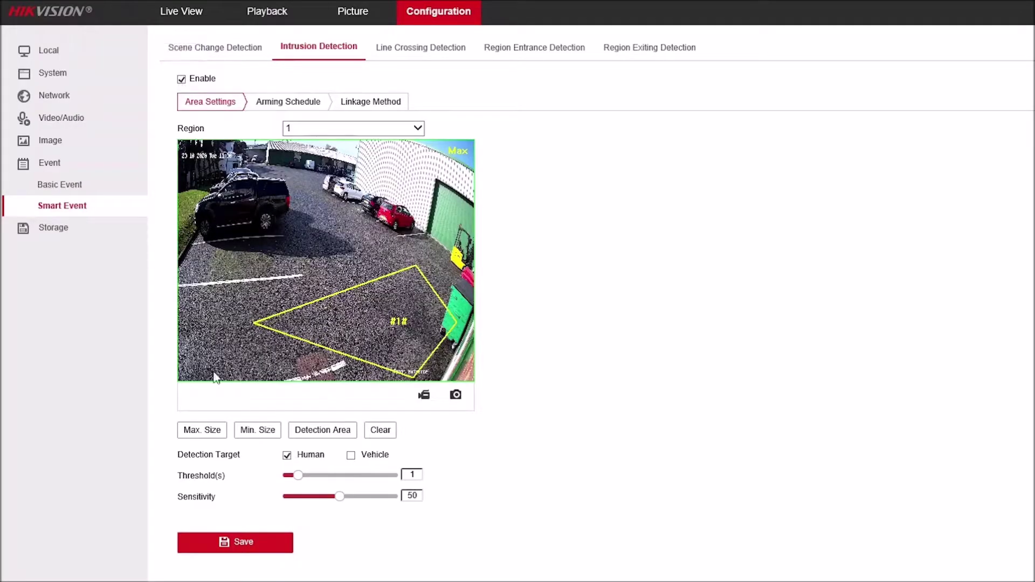
pyautogui.click(203, 431)
pyautogui.moveTo(364, 477); pyautogui.dragTo(344, 498)
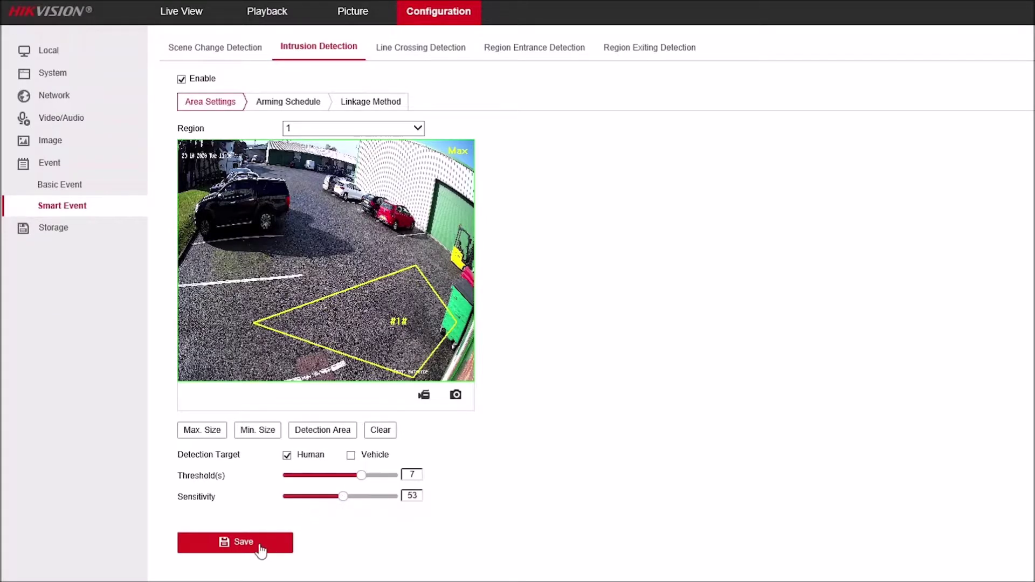
# Step: Set Monday's intrusion arming period to 06:30–18:00
pyautogui.click(291, 102)
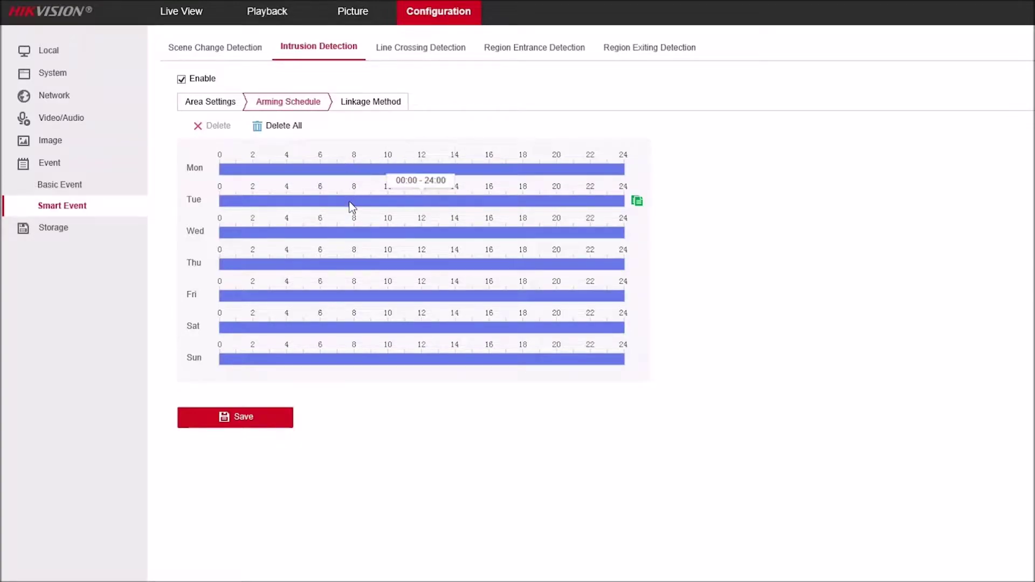
pyautogui.click(392, 169)
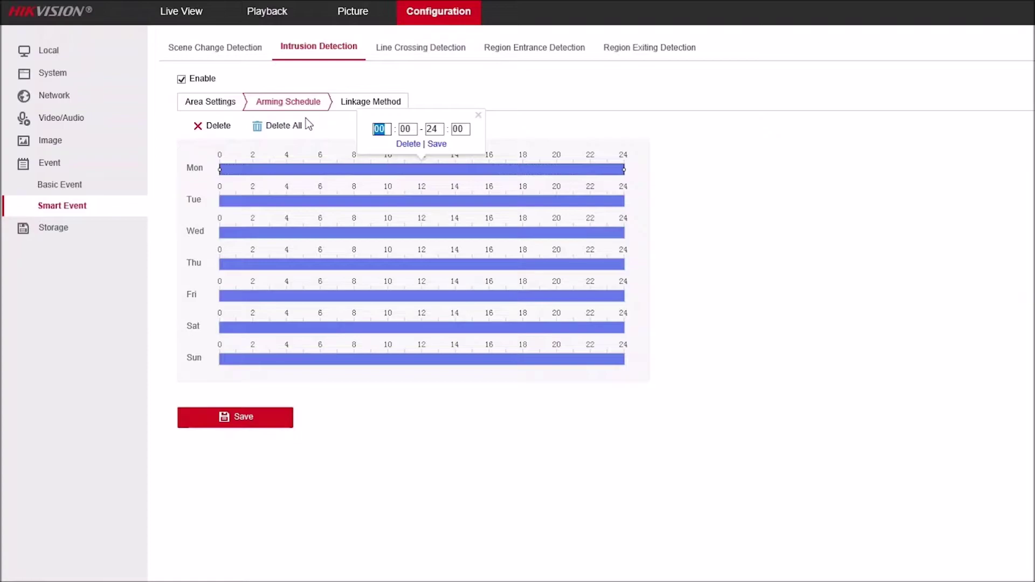
pyautogui.write('06:30-18')
pyautogui.click(445, 144)
# Step: Copy Monday's 06:30–18:00 schedule to Tuesday through Friday
pyautogui.click(637, 171)
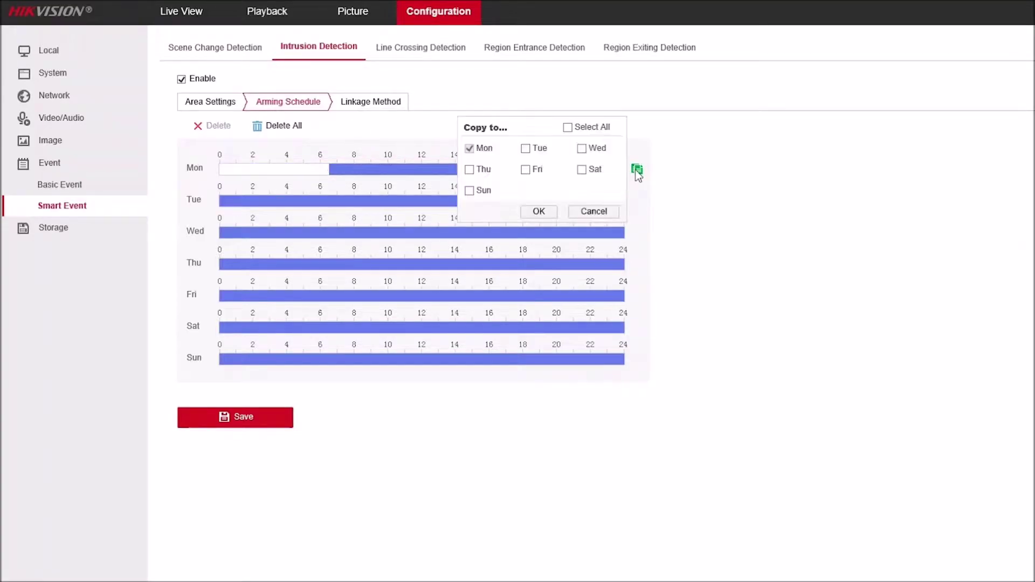
pyautogui.click(582, 149)
pyautogui.click(526, 173)
pyautogui.click(544, 215)
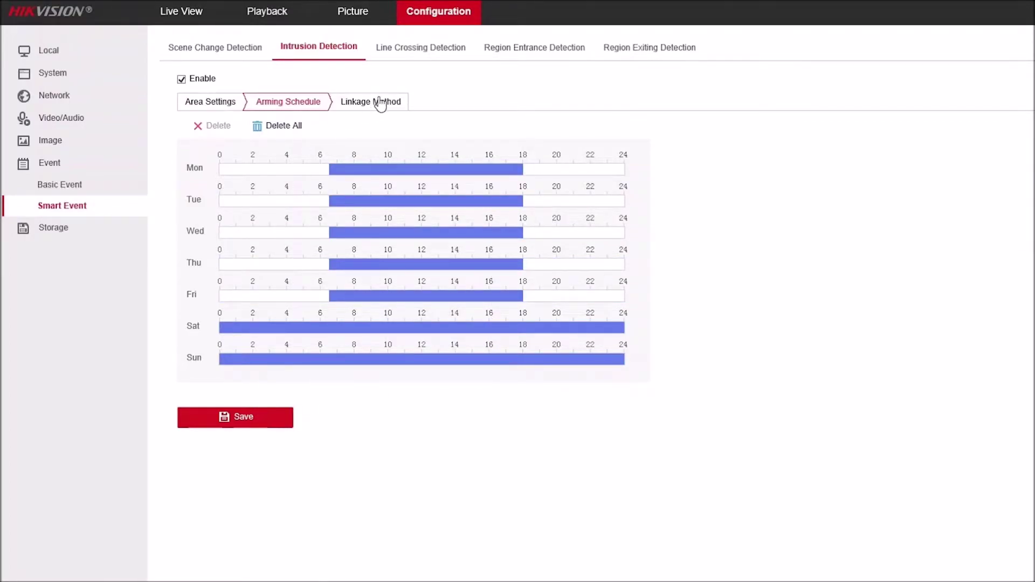
# Step: Add Flashing Alarm and Audible Warning to the intrusion linkage actions
pyautogui.click(379, 101)
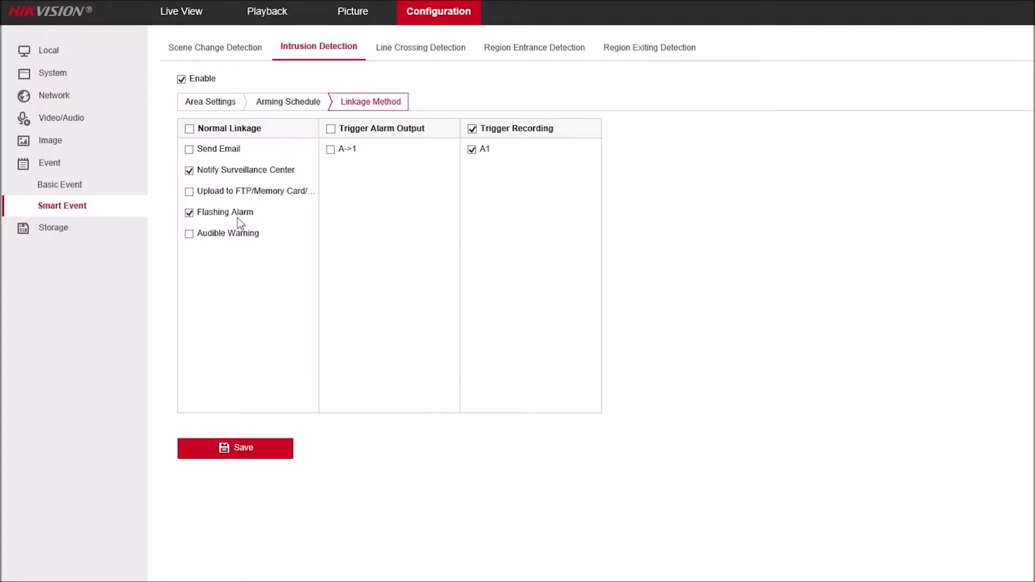
pyautogui.click(197, 238)
pyautogui.click(189, 213)
pyautogui.click(189, 234)
# Step: Enable line crossing detection and draw a diagonal line across the yard
pyautogui.click(417, 47)
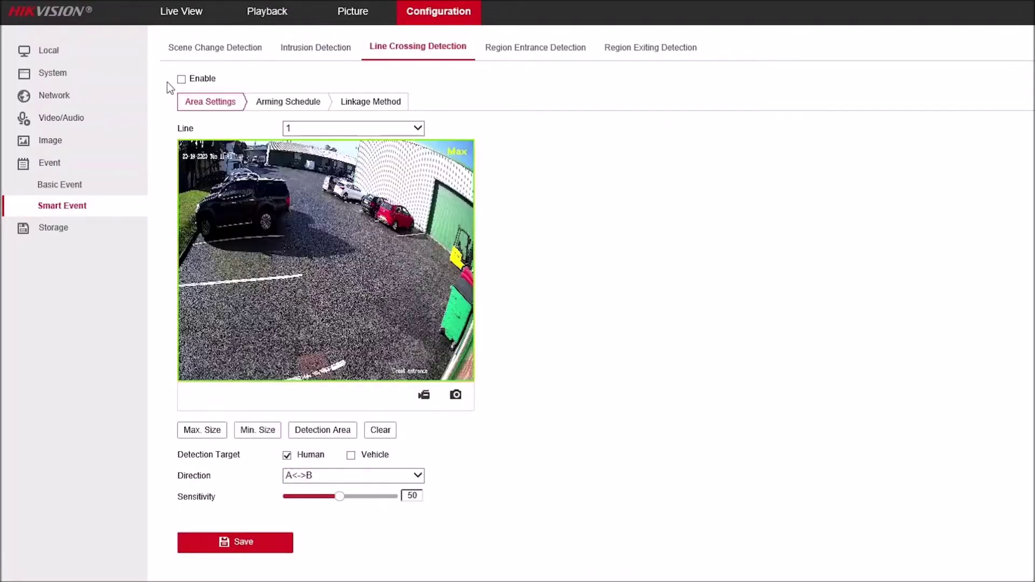
pyautogui.click(181, 79)
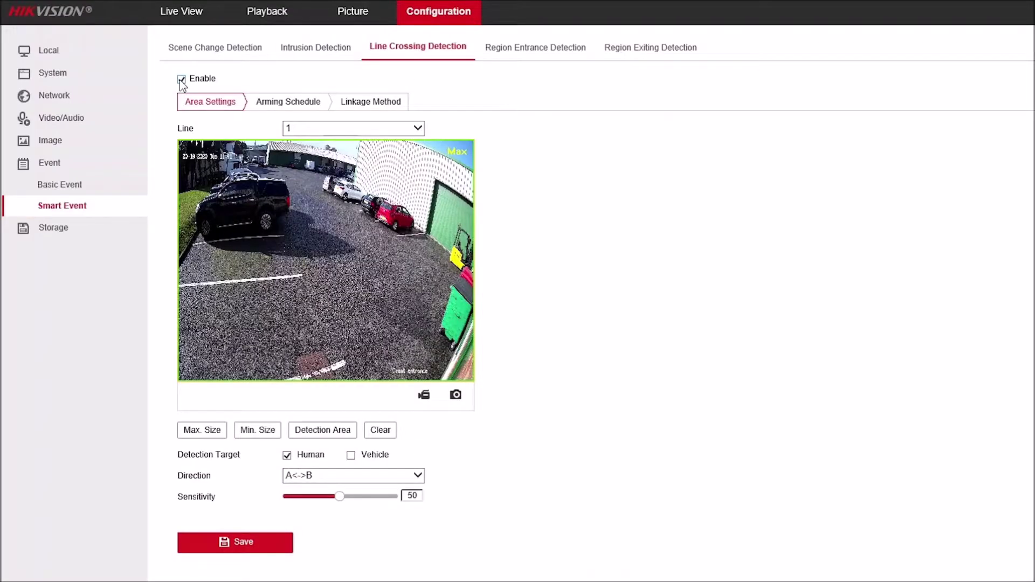
pyautogui.click(318, 431)
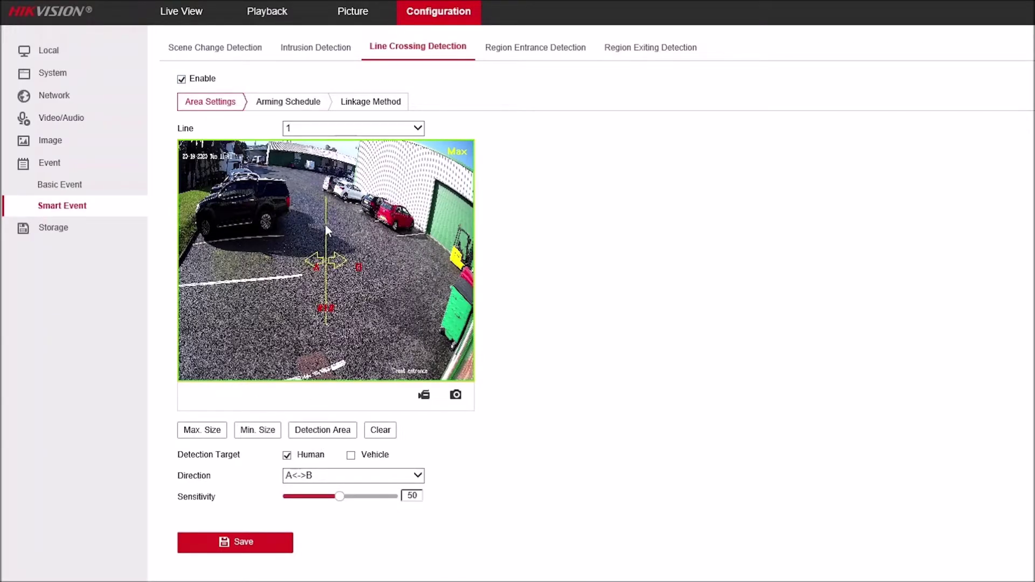
pyautogui.moveTo(325, 198); pyautogui.dragTo(451, 264)
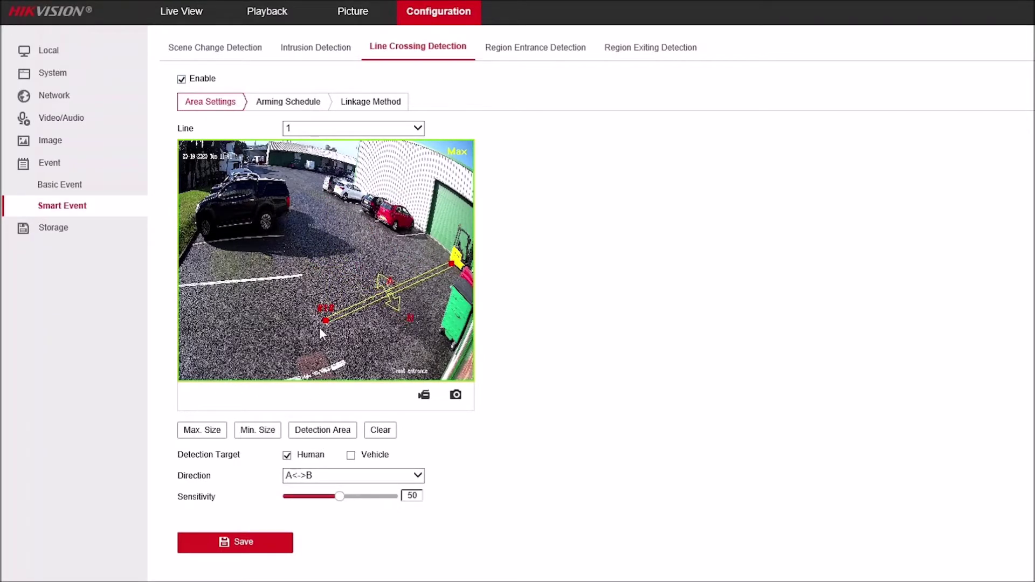
pyautogui.moveTo(326, 319); pyautogui.dragTo(222, 359)
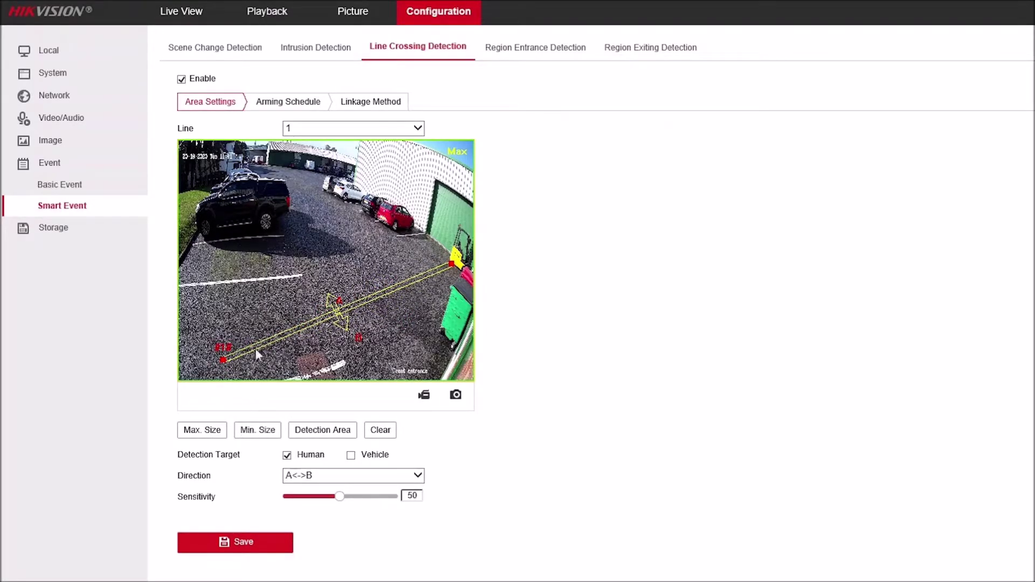
# Step: Draw a minimum target size box and a smaller maximum target size box
pyautogui.moveTo(236, 249); pyautogui.dragTo(260, 288)
pyautogui.click(212, 434)
pyautogui.moveTo(283, 179)
pyautogui.mouseDown()
pyautogui.moveTo(351, 300)
pyautogui.moveTo(342, 304)
pyautogui.mouseUp()
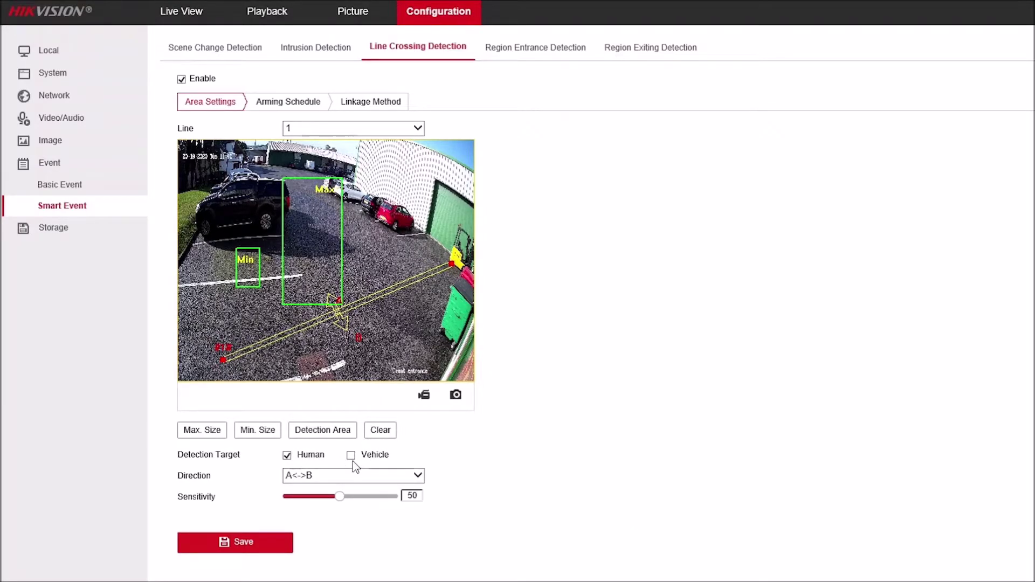
# Step: Set the crossing direction to B->A and sensitivity to 59
pyautogui.click(354, 474)
pyautogui.click(338, 485)
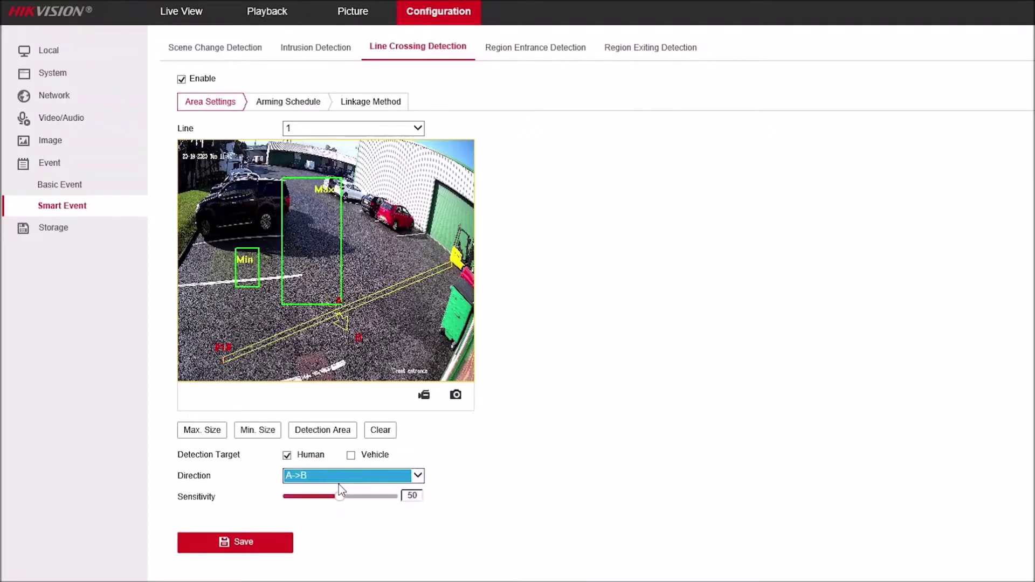
pyautogui.click(339, 476)
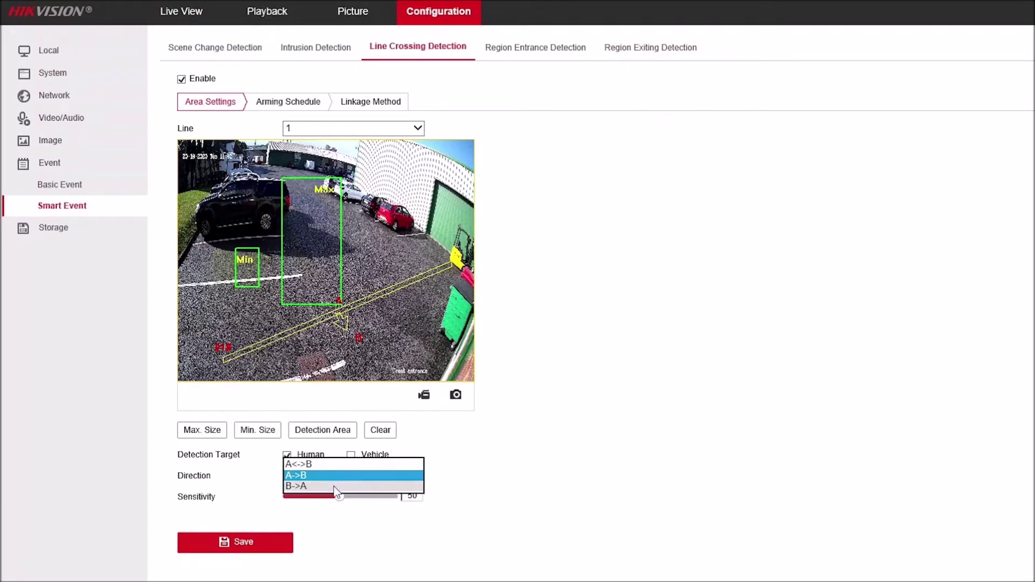
pyautogui.click(335, 487)
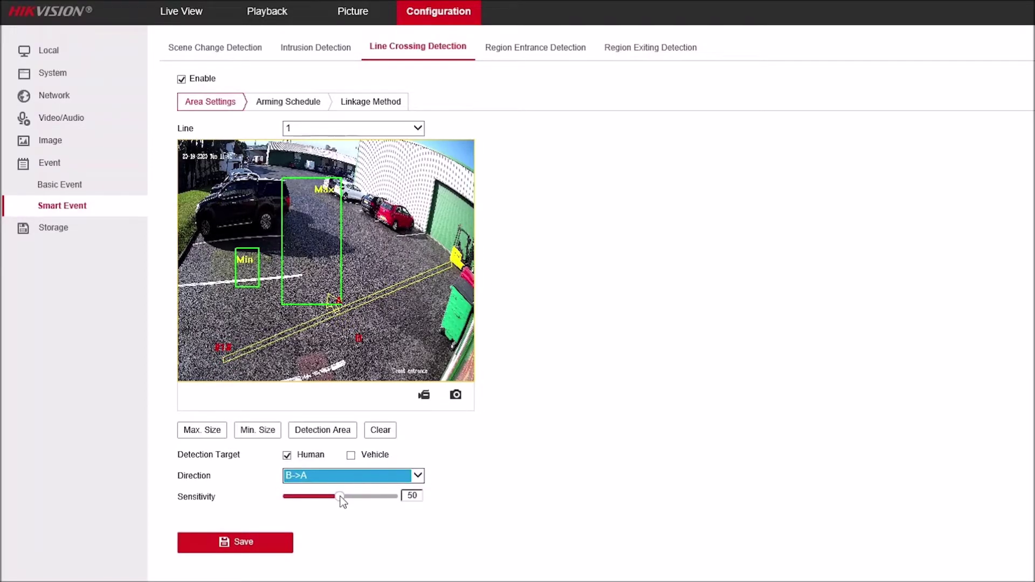
pyautogui.moveTo(338, 495)
pyautogui.mouseDown()
pyautogui.moveTo(367, 496)
pyautogui.moveTo(344, 498)
pyautogui.mouseUp()
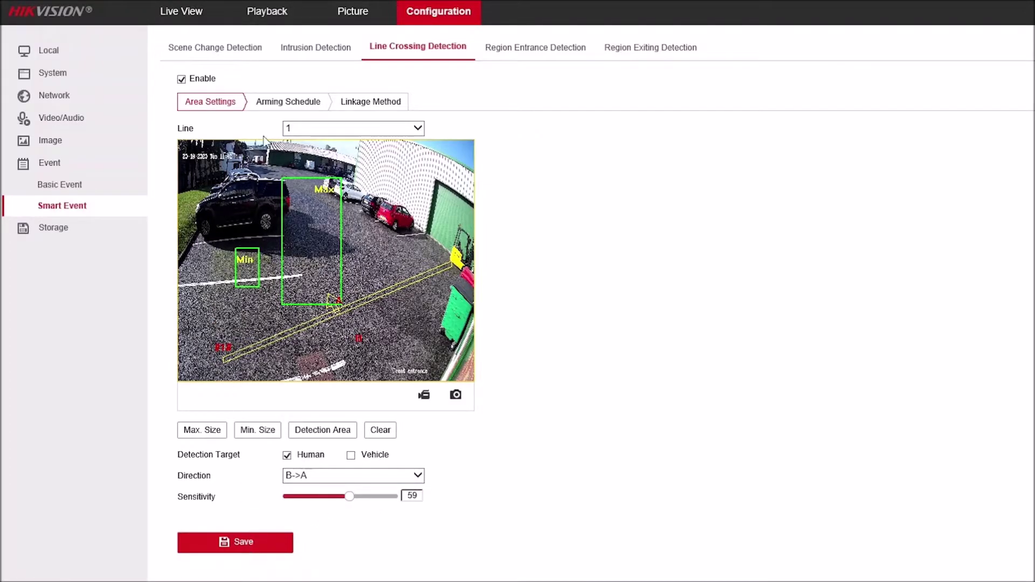
# Step: Set Monday's line crossing arming period to 06:30–18:00
pyautogui.click(266, 106)
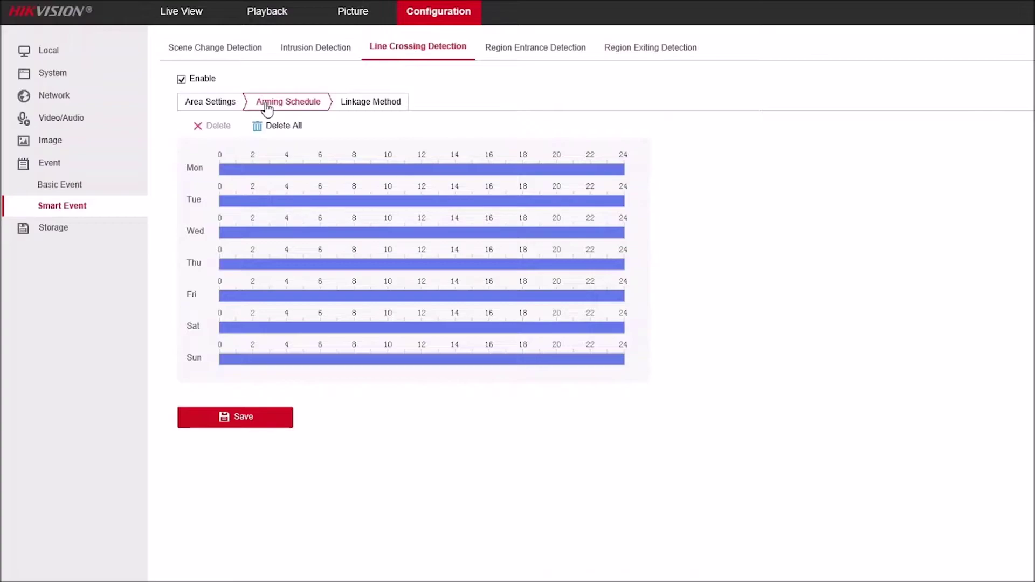
pyautogui.click(360, 169)
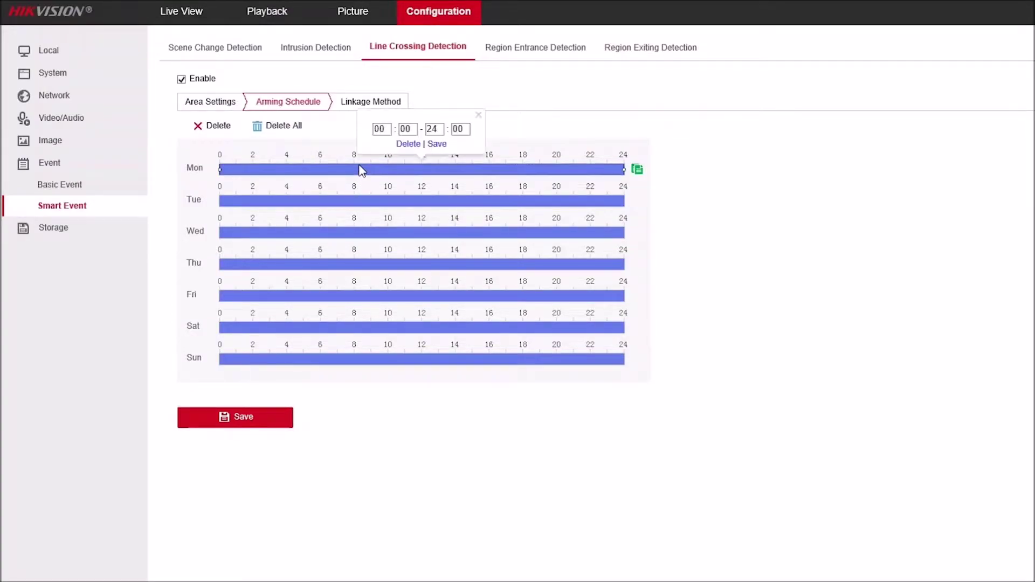
pyautogui.doubleClick(379, 129)
pyautogui.write('06301800')
pyautogui.click(436, 144)
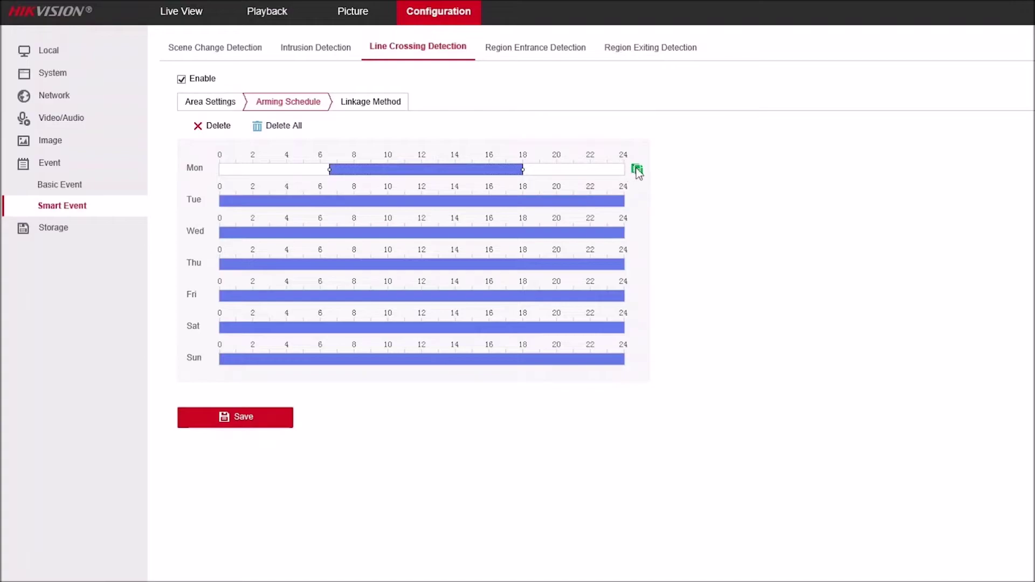
# Step: Copy Monday's line crossing schedule to Tuesday through Friday
pyautogui.click(637, 170)
pyautogui.click(526, 149)
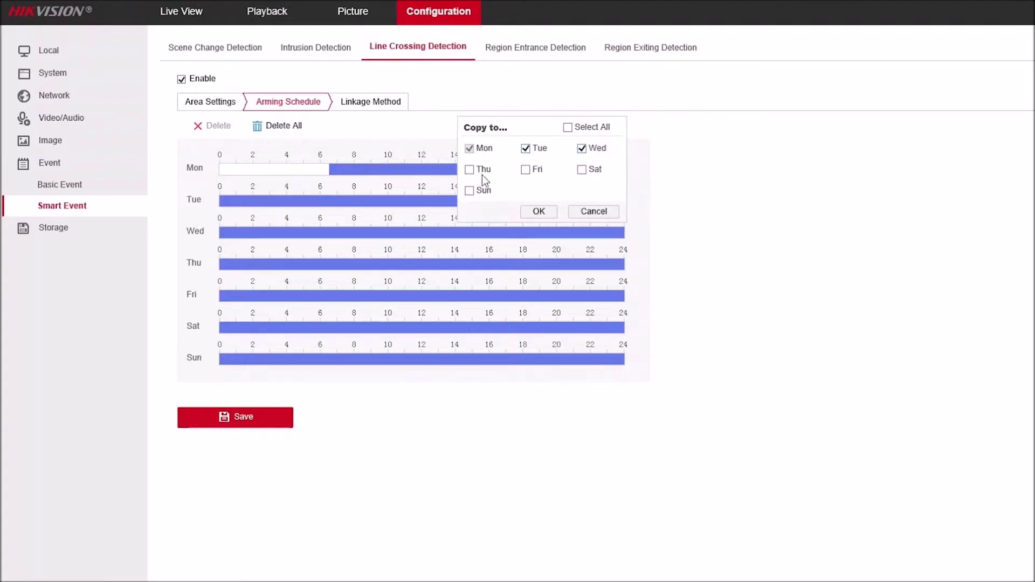
pyautogui.click(526, 170)
pyautogui.click(470, 170)
pyautogui.click(537, 212)
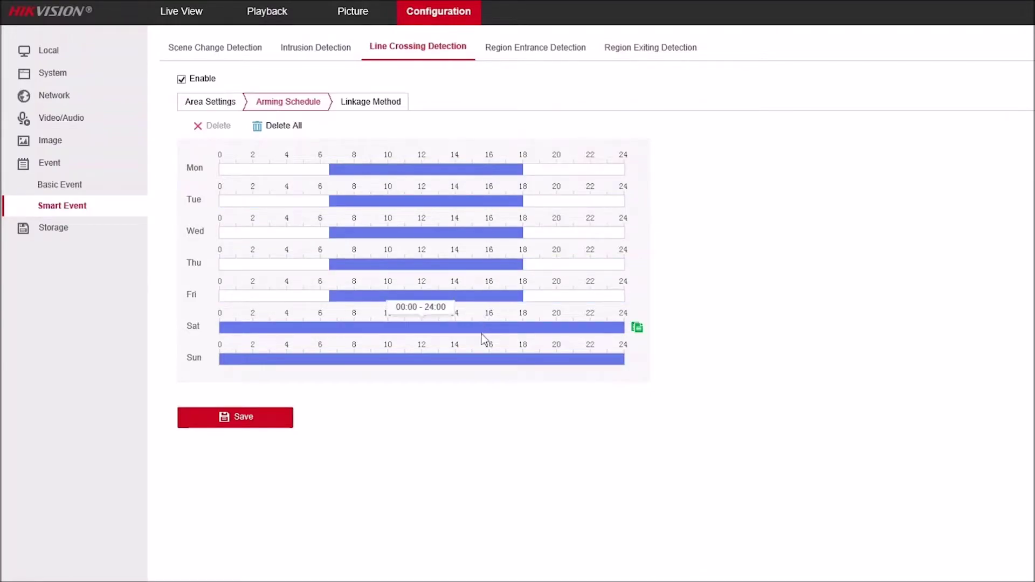
pyautogui.click(359, 106)
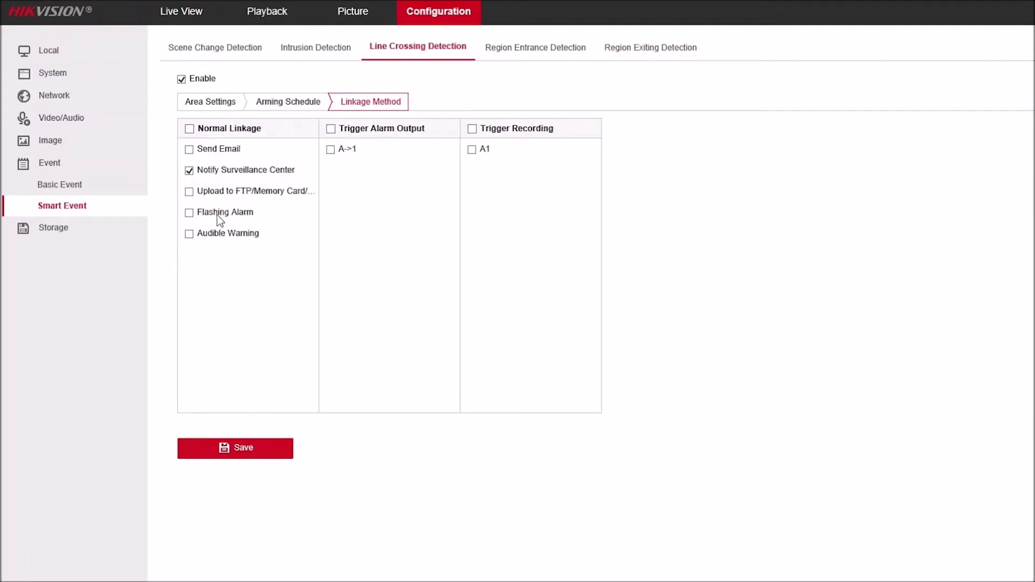
# Step: Add Audible Warning to the line crossing linkage, then go to Basic Event settings
pyautogui.click(189, 212)
pyautogui.click(189, 233)
pyautogui.click(67, 186)
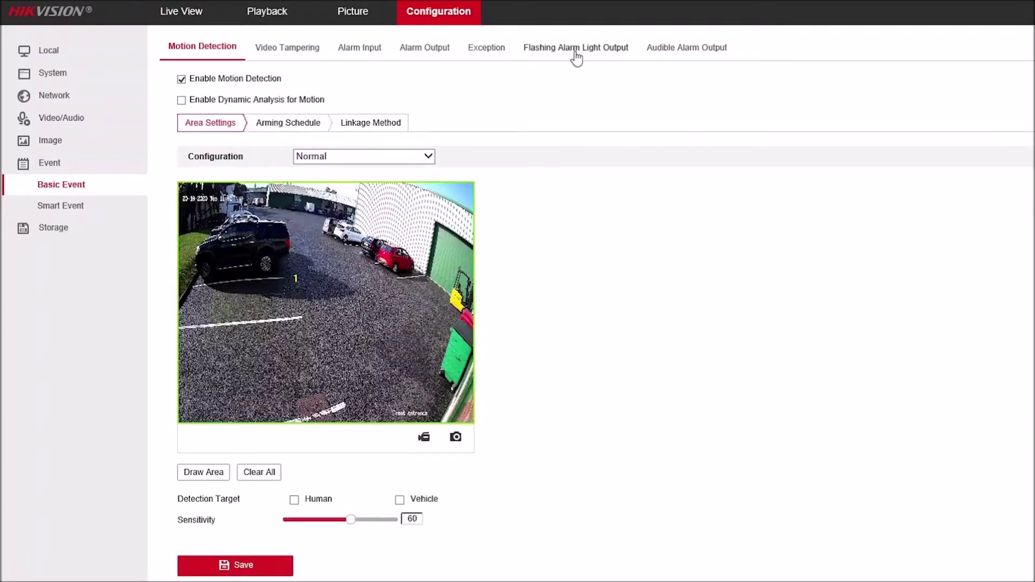
# Step: On the Flashing Alarm Light Output page, try flashing durations of 1, 60 and 100
pyautogui.click(576, 54)
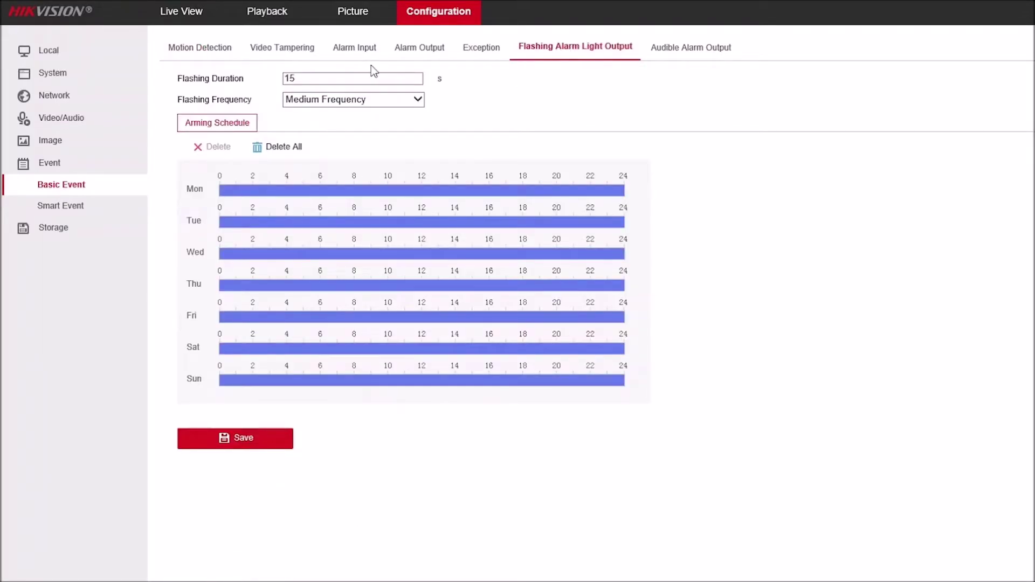
pyautogui.moveTo(314, 79); pyautogui.dragTo(211, 80)
pyautogui.write('1')
pyautogui.moveTo(300, 80); pyautogui.dragTo(227, 74)
pyautogui.write('60')
pyautogui.moveTo(306, 81); pyautogui.dragTo(227, 76)
pyautogui.write('100')
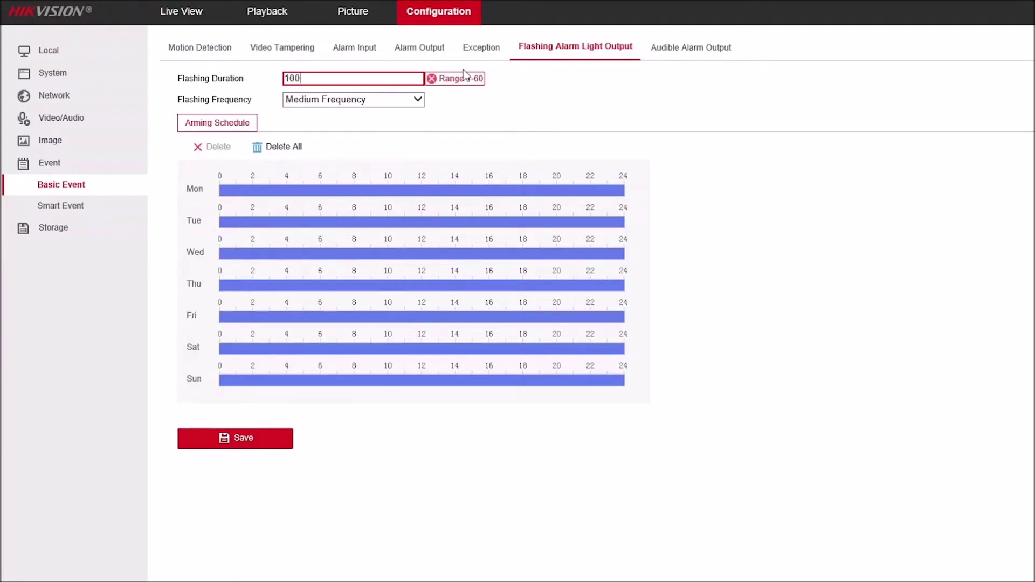
# Step: Set the flashing duration back to 15 s and keep Medium Frequency
pyautogui.moveTo(305, 79); pyautogui.dragTo(205, 78)
pyautogui.write('15')
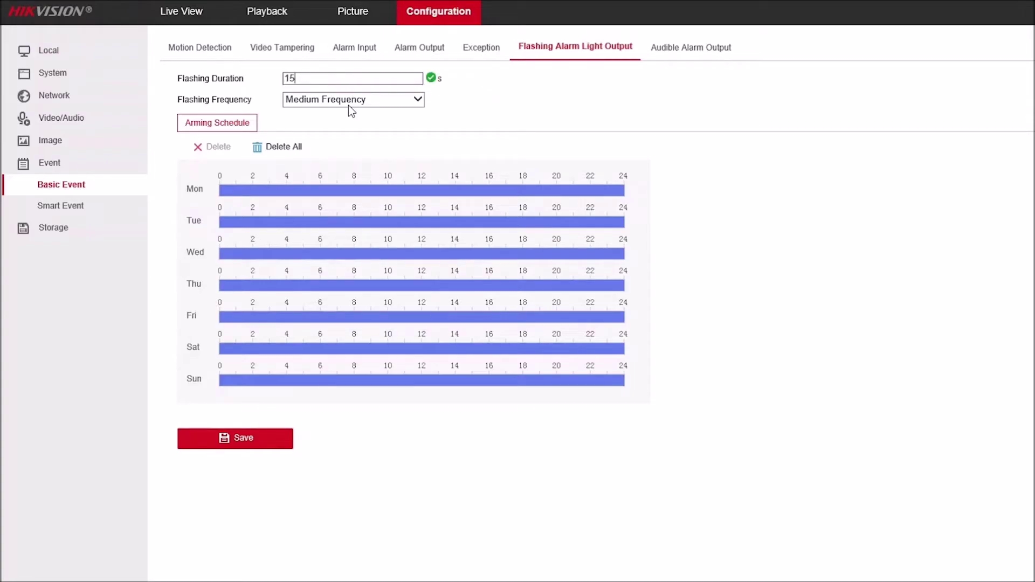
pyautogui.click(348, 105)
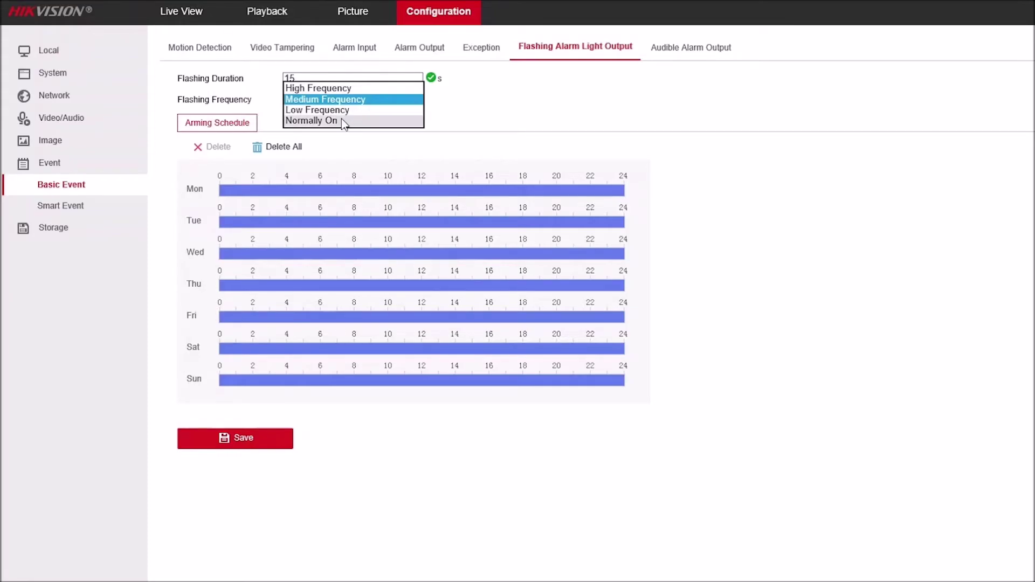
pyautogui.click(340, 99)
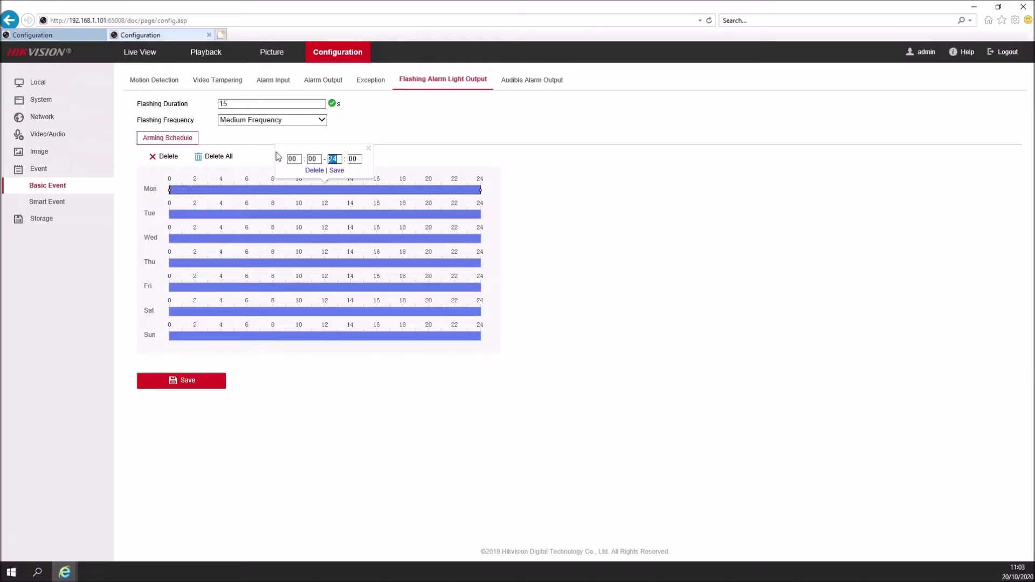
# Step: End Monday's first light period at 06:30 and save it as 00:00–06:30
pyautogui.write('06')
pyautogui.press('Tab')
pyautogui.click(338, 170)
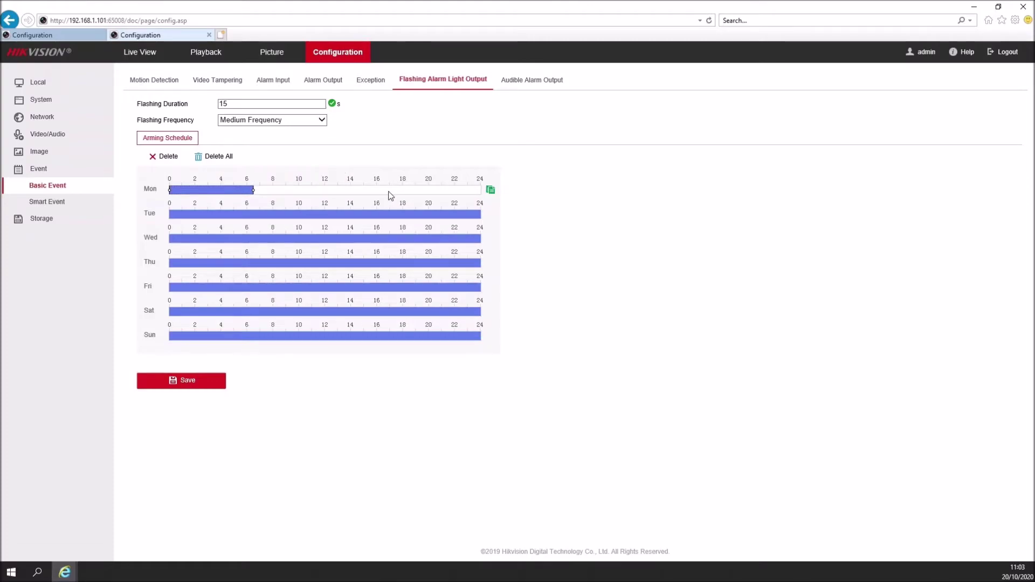
# Step: Add an 18:30–24:00 evening block to Monday's light schedule
pyautogui.moveTo(394, 191); pyautogui.dragTo(533, 203)
pyautogui.click(437, 195)
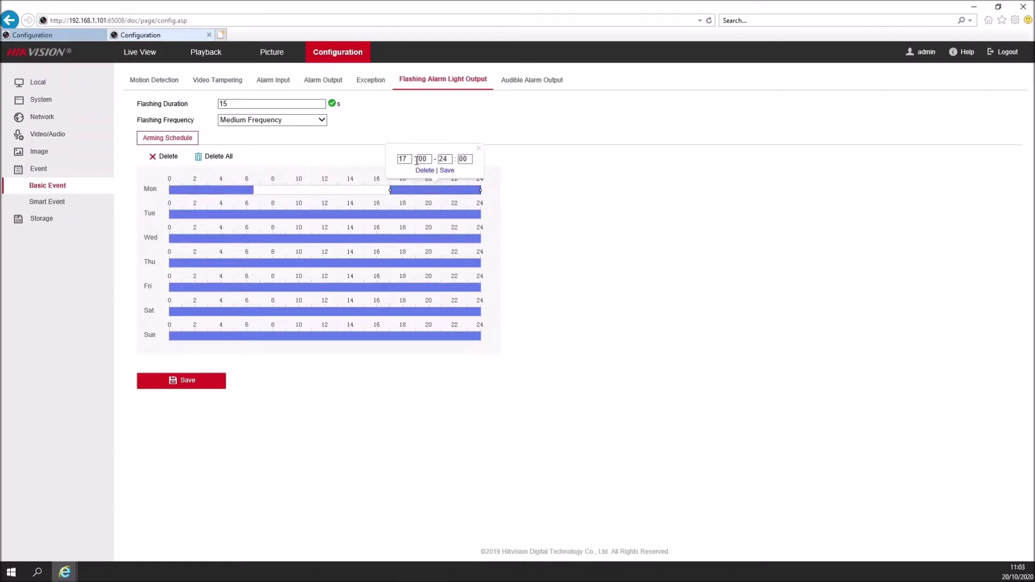
pyautogui.write('8')
pyautogui.press('Tab')
pyautogui.write('3')
pyautogui.click(447, 170)
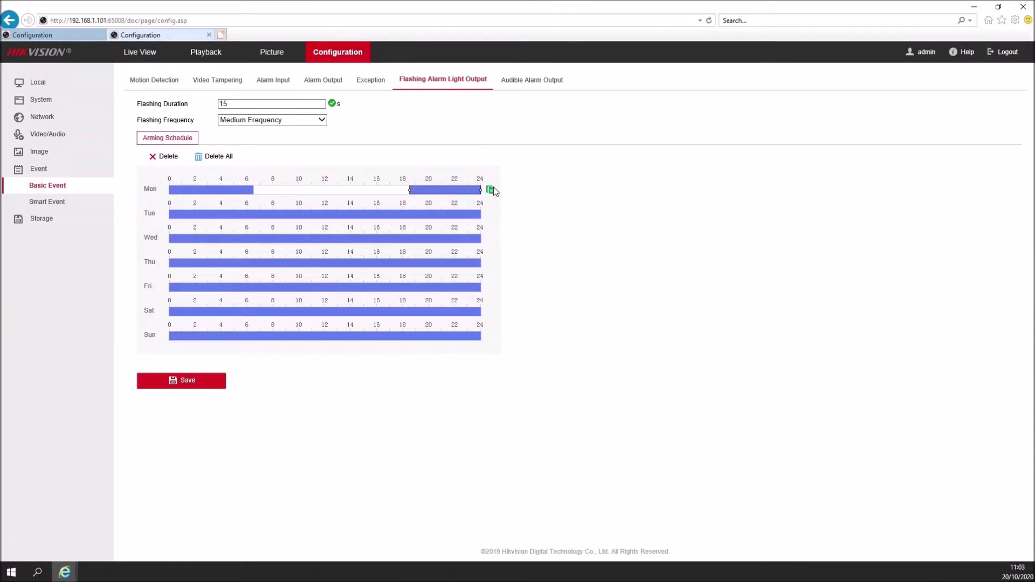
# Step: Copy Monday's light schedule to every day of the week
pyautogui.click(491, 190)
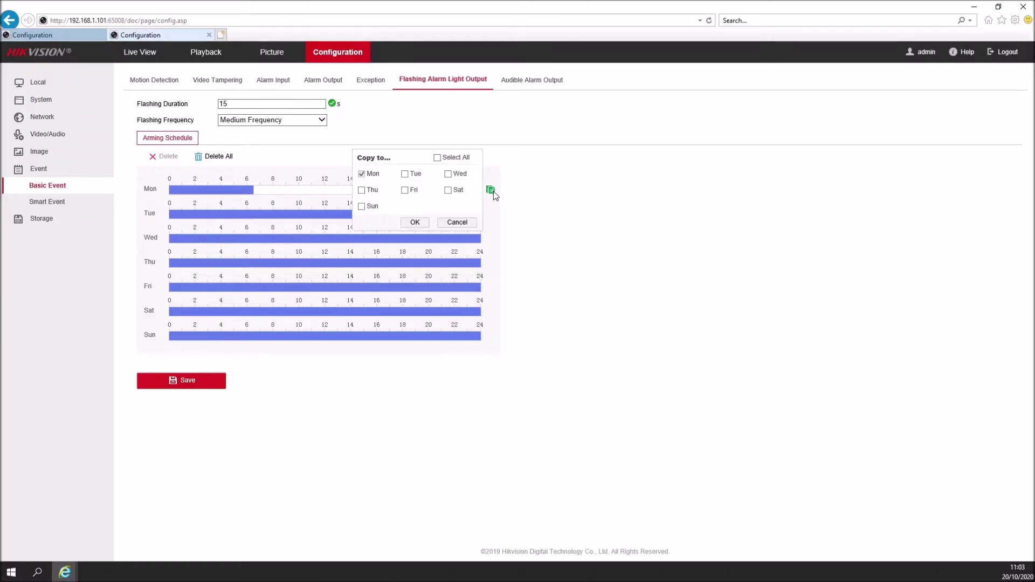
pyautogui.click(437, 158)
pyautogui.click(422, 223)
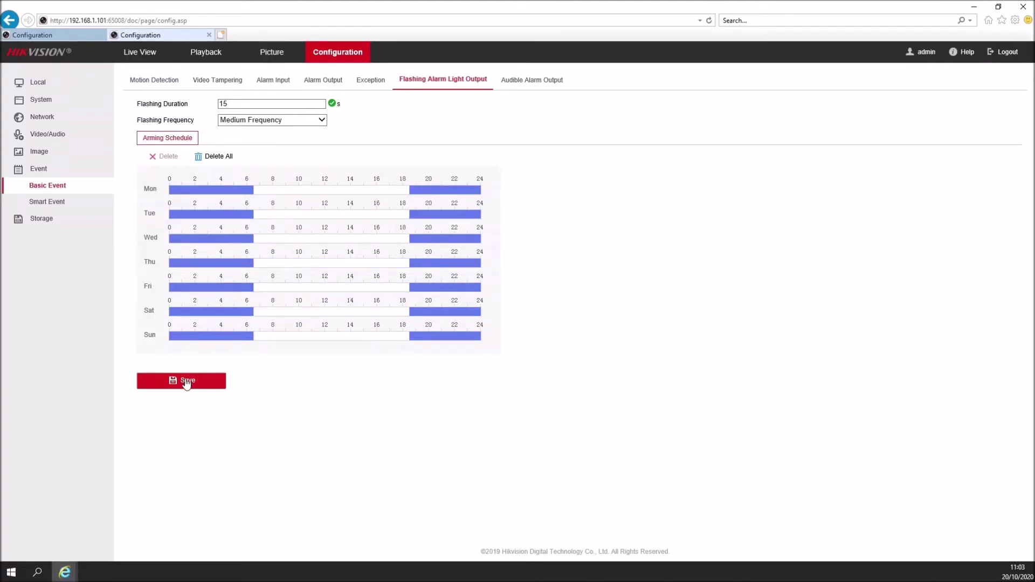
# Step: Set the audible alarm to the Warning sound with the 'Warning,this is a restricted area' message, and test it
pyautogui.click(528, 80)
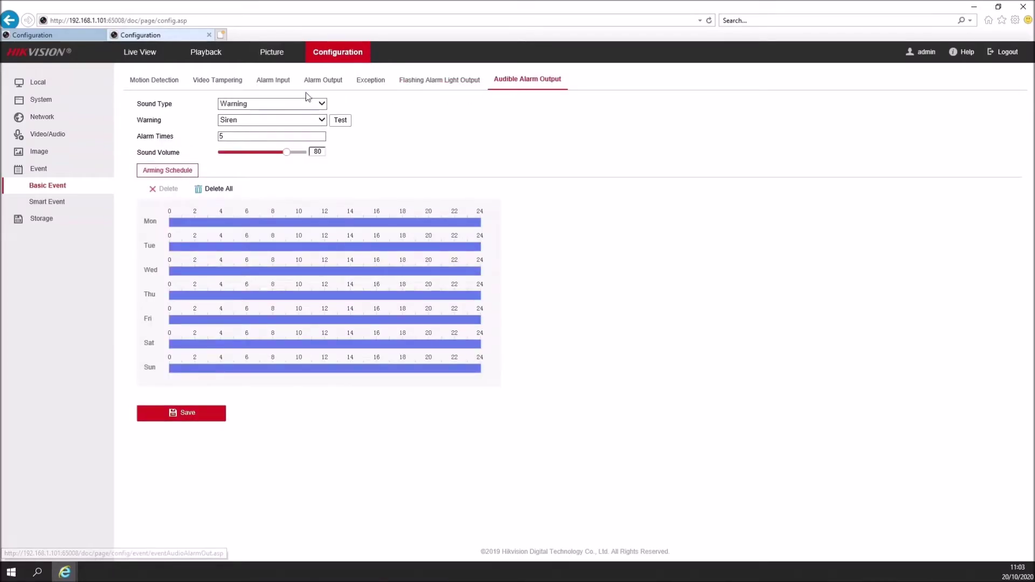
pyautogui.click(268, 105)
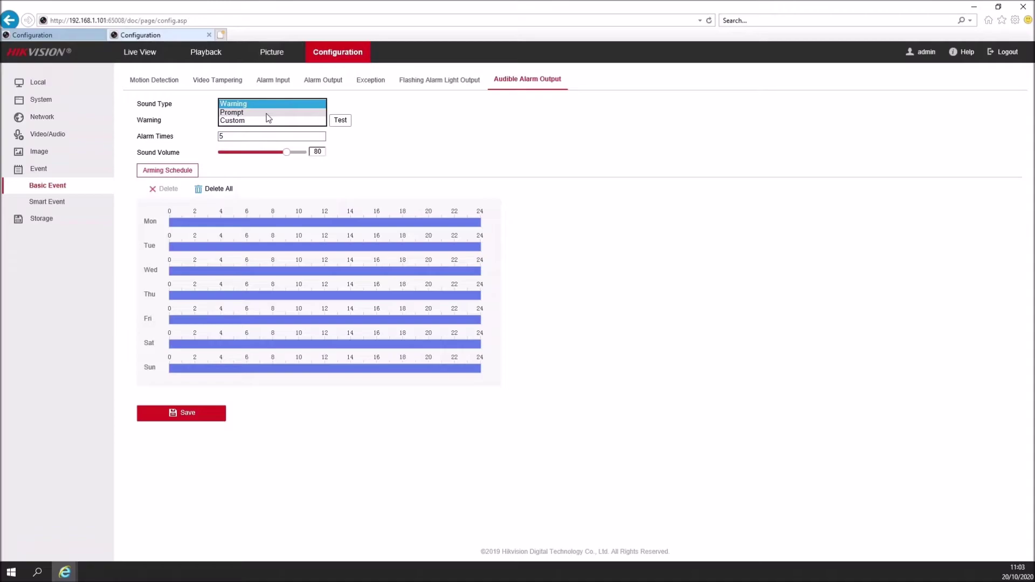
pyautogui.click(256, 104)
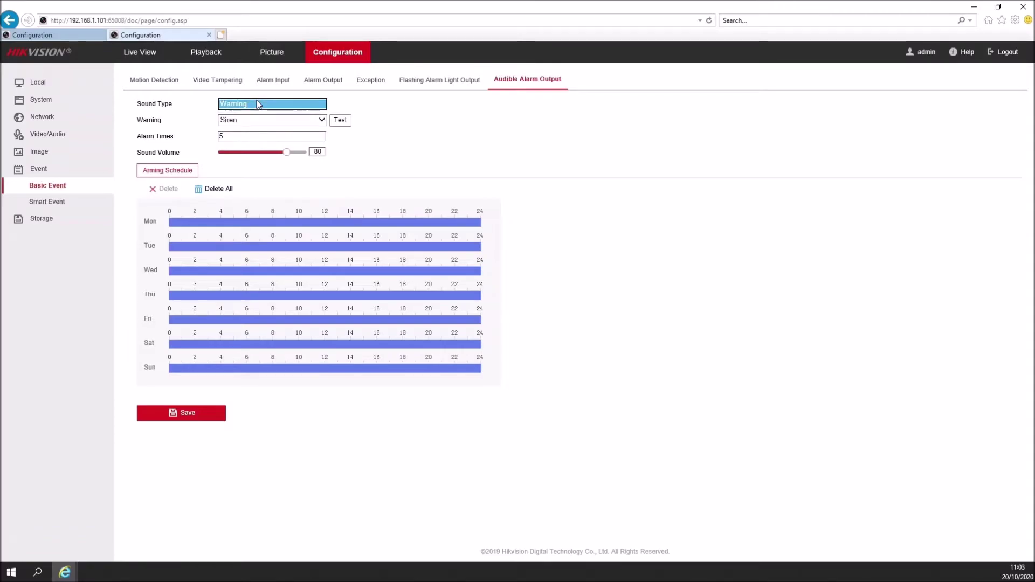
pyautogui.click(257, 118)
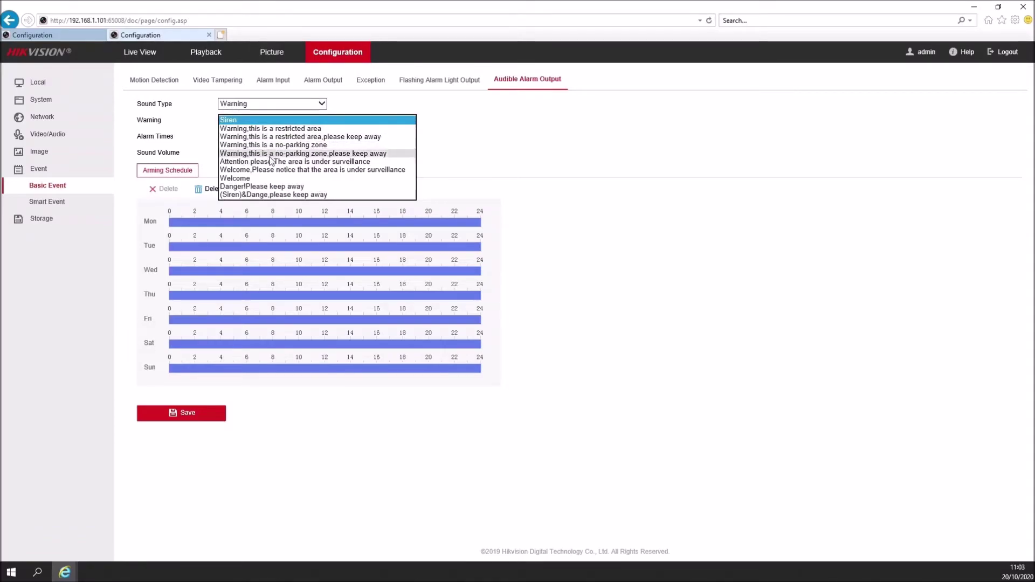
pyautogui.click(256, 129)
pyautogui.click(341, 123)
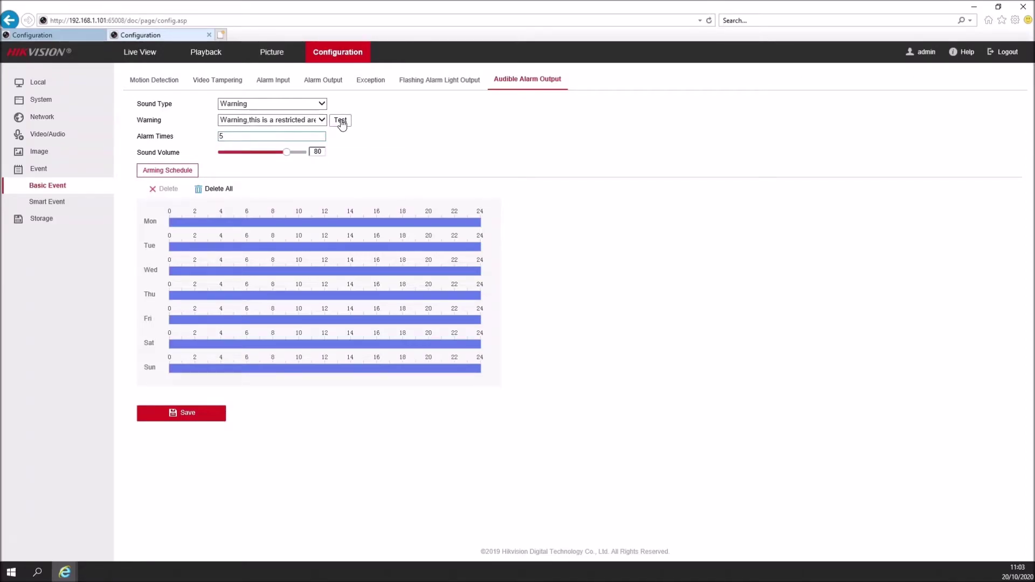
# Step: Set Alarm Times to 5 after trying 13050 and 100, and nudge the volume slider
pyautogui.moveTo(261, 136); pyautogui.dragTo(173, 137)
pyautogui.write('1')
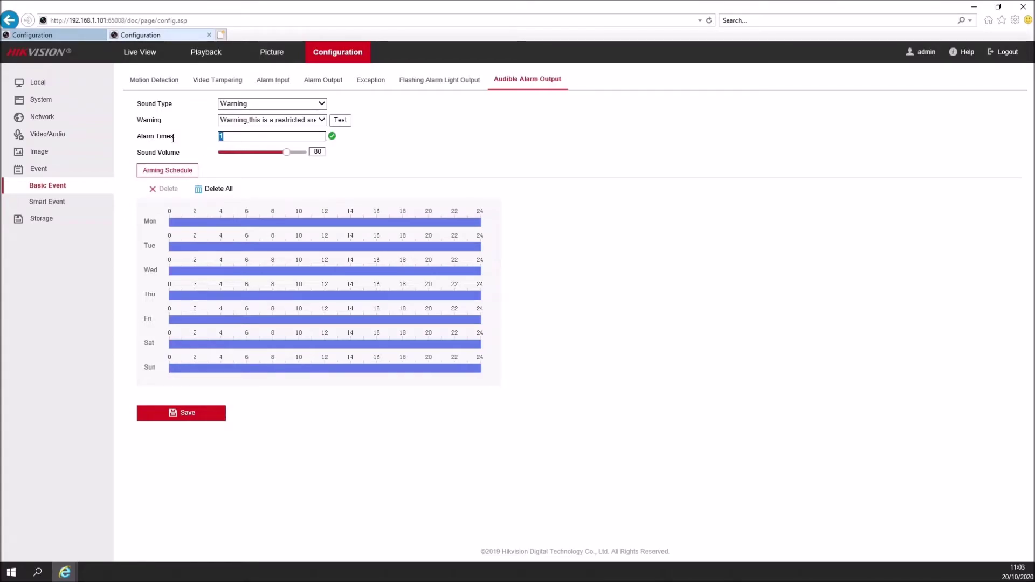
pyautogui.write('30')
pyautogui.write('50')
pyautogui.moveTo(229, 141); pyautogui.dragTo(185, 140)
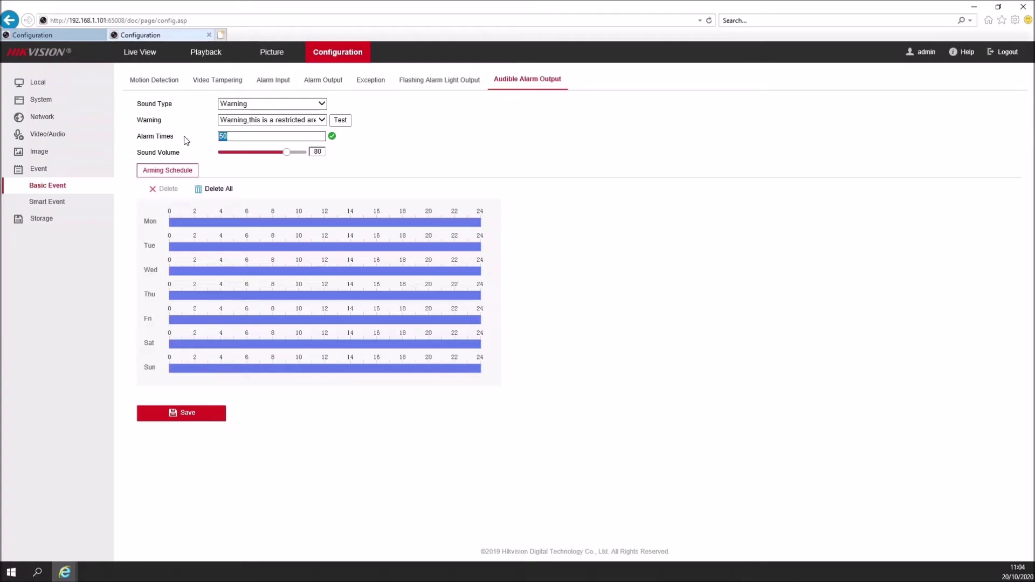
pyautogui.write('100')
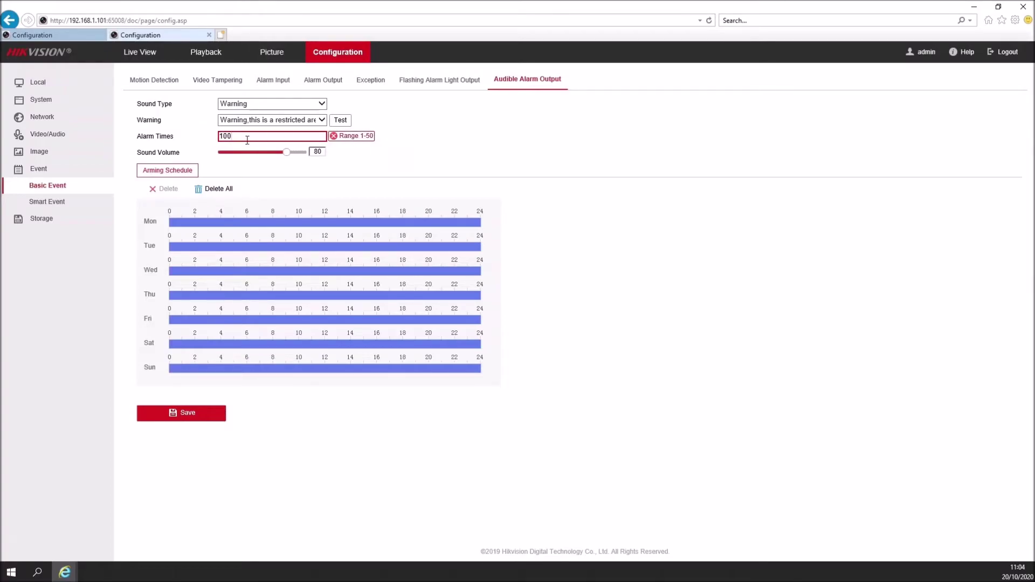
pyautogui.moveTo(247, 139); pyautogui.dragTo(119, 110)
pyautogui.write('5')
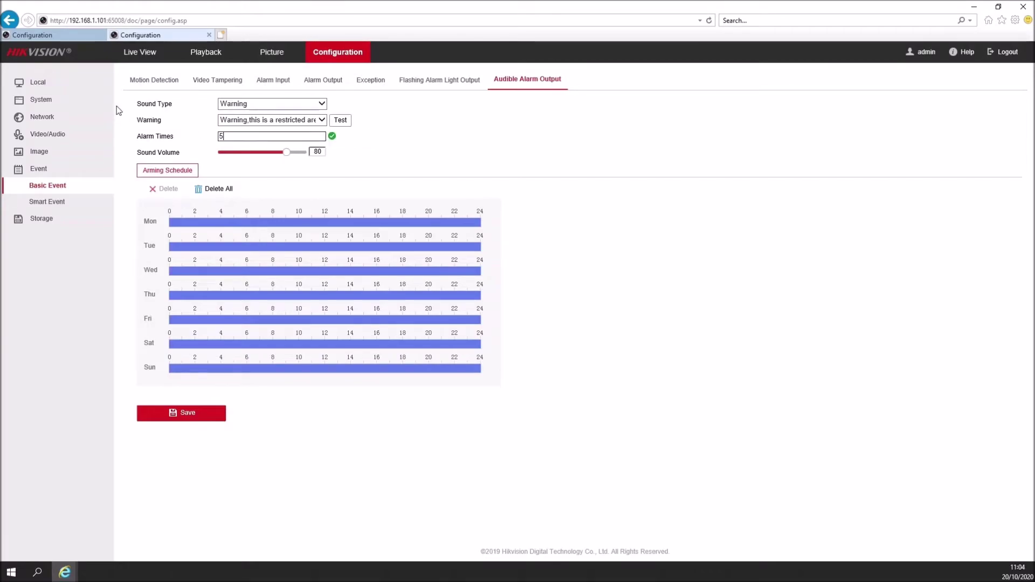
pyautogui.moveTo(280, 153)
pyautogui.mouseDown()
pyautogui.moveTo(257, 154)
pyautogui.moveTo(286, 155)
pyautogui.mouseUp()
# Step: Shorten Monday's all-day audible alarm block to 00:00–06:30
pyautogui.click(399, 222)
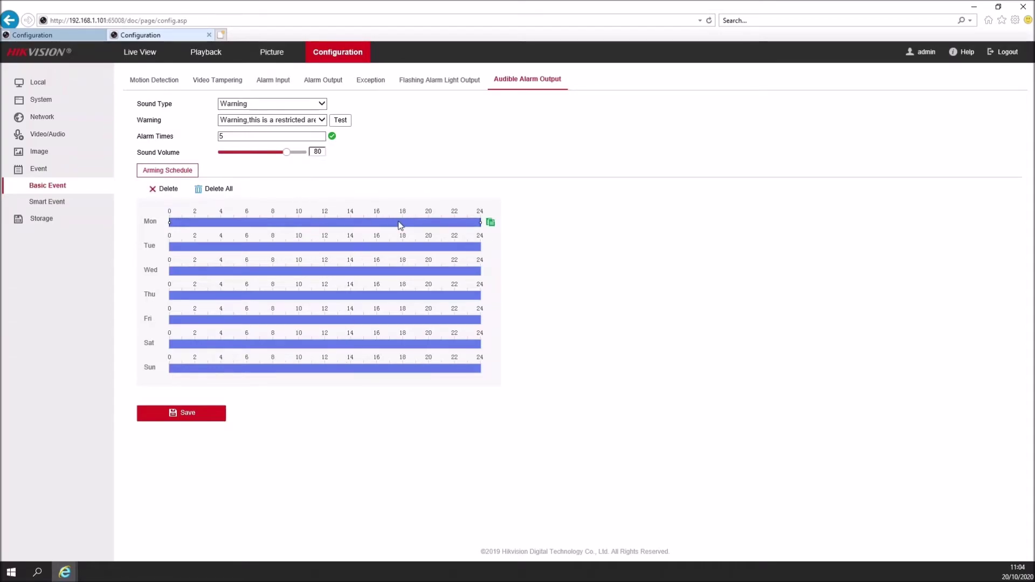
pyautogui.click(315, 221)
pyautogui.doubleClick(295, 191)
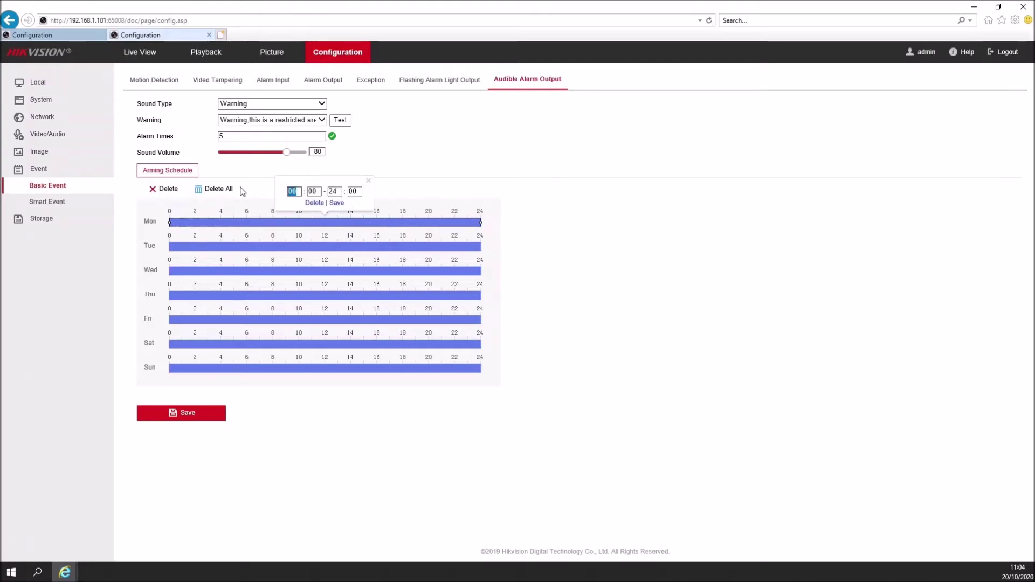
pyautogui.press('Tab')
pyautogui.press('Tab')
pyautogui.write('06')
pyautogui.press('Tab')
pyautogui.write('3')
pyautogui.click(336, 204)
# Step: Add an evening block to Monday and copy Monday's schedule to Tuesday–Friday
pyautogui.moveTo(398, 222); pyautogui.dragTo(505, 231)
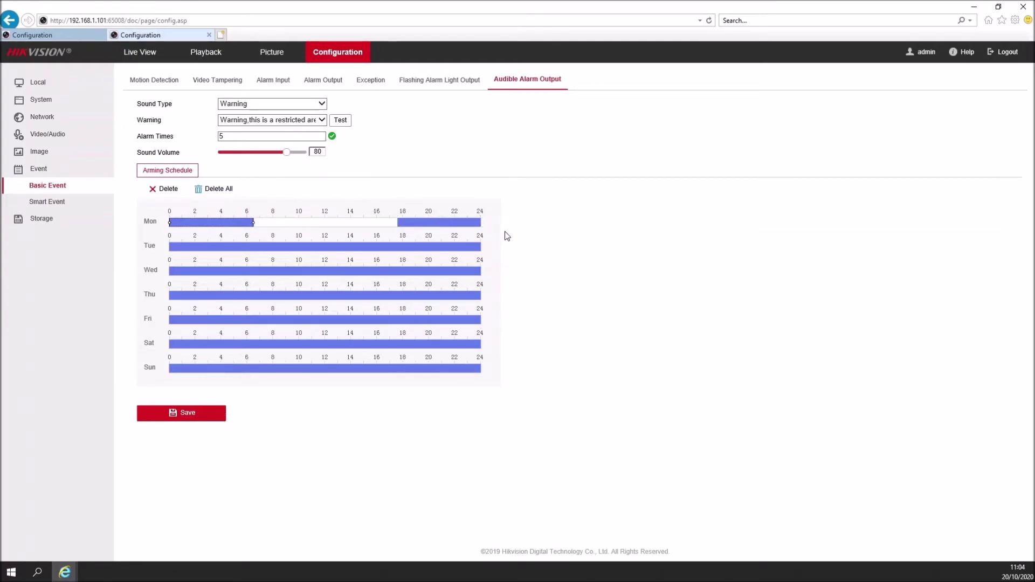
pyautogui.click(490, 222)
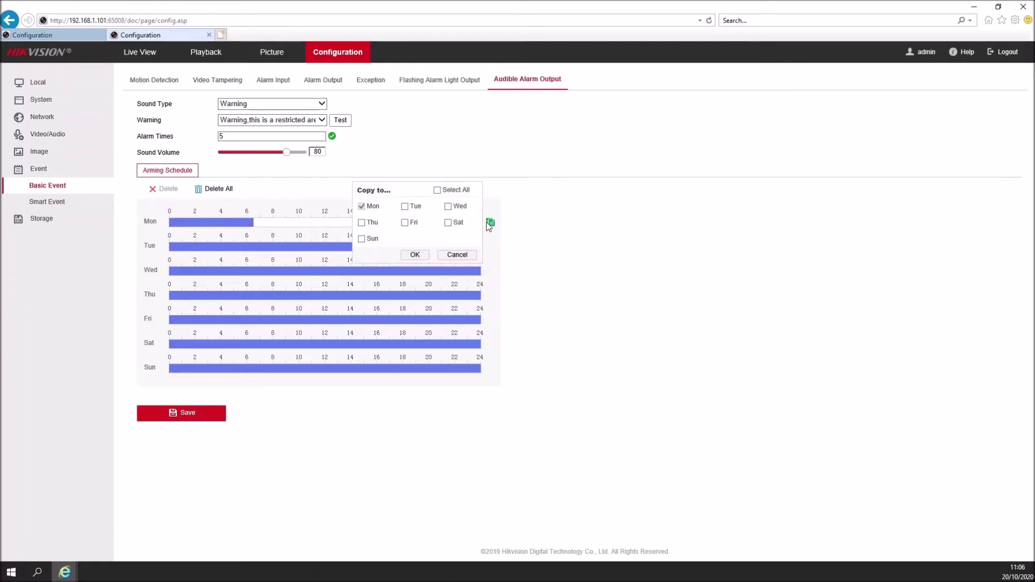
pyautogui.click(456, 206)
pyautogui.click(362, 223)
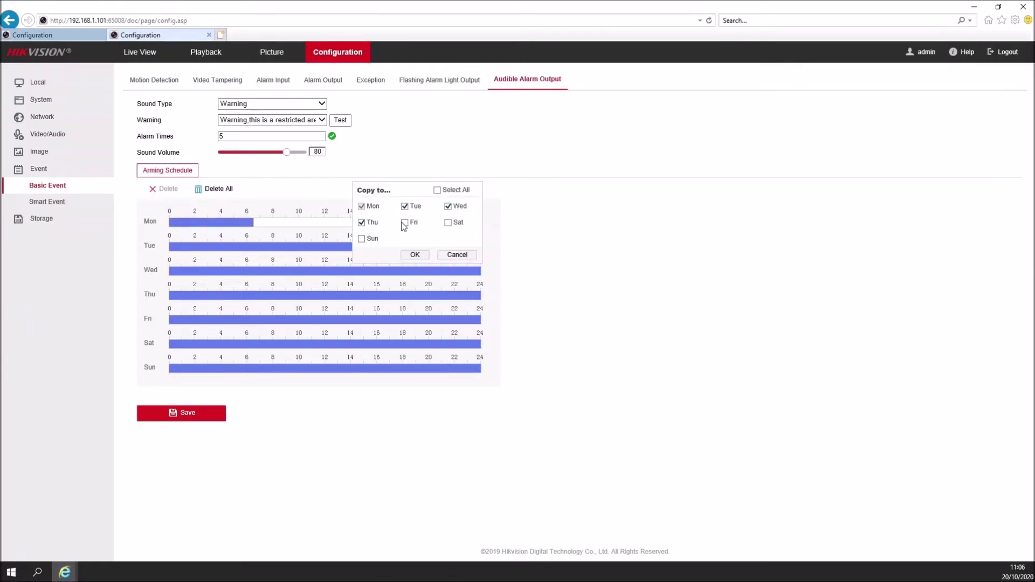
pyautogui.click(414, 255)
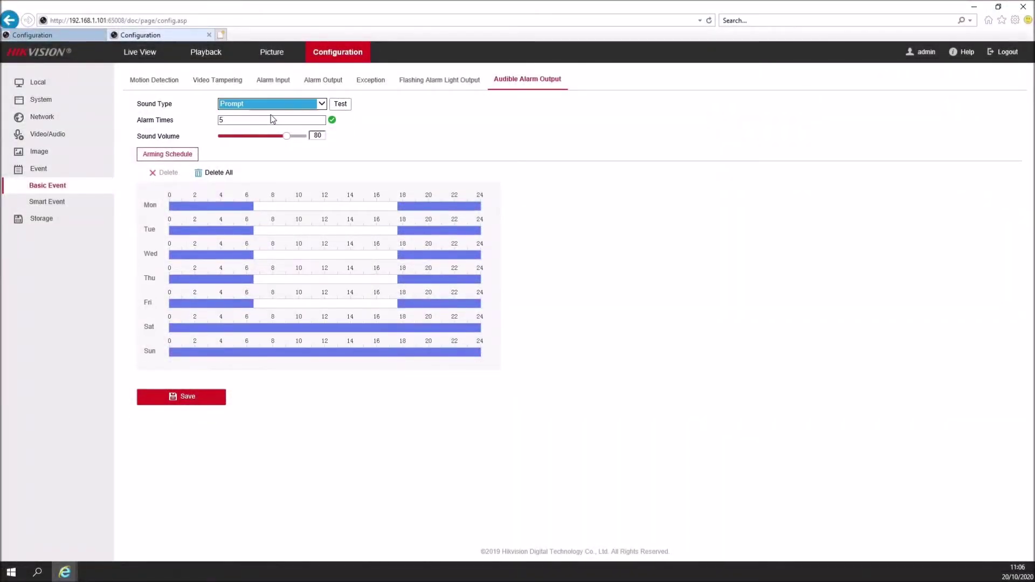
# Step: Switch the sound type to Custom and cancel the audio upload without adding a file
pyautogui.click(270, 104)
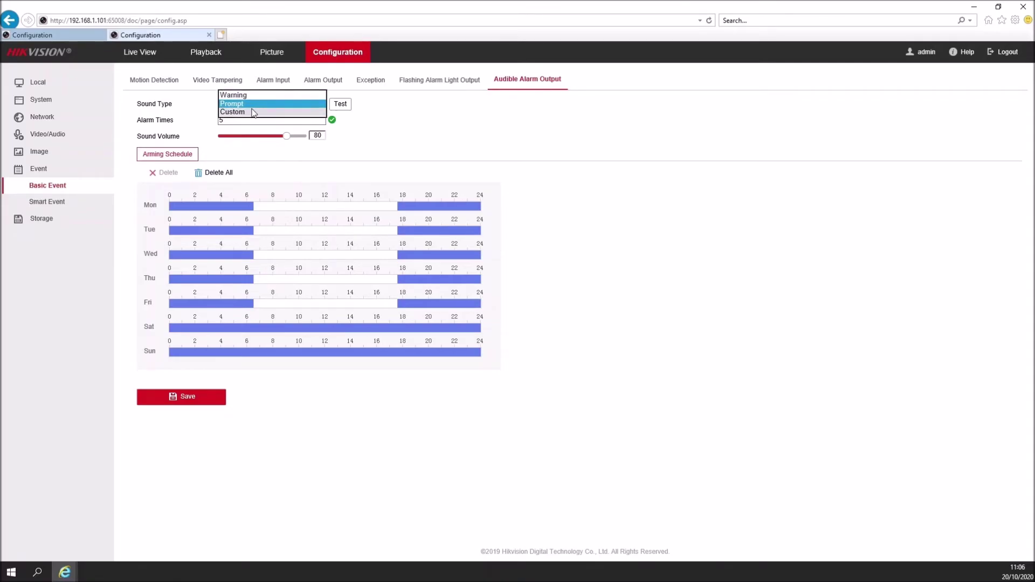
pyautogui.click(244, 116)
pyautogui.click(315, 120)
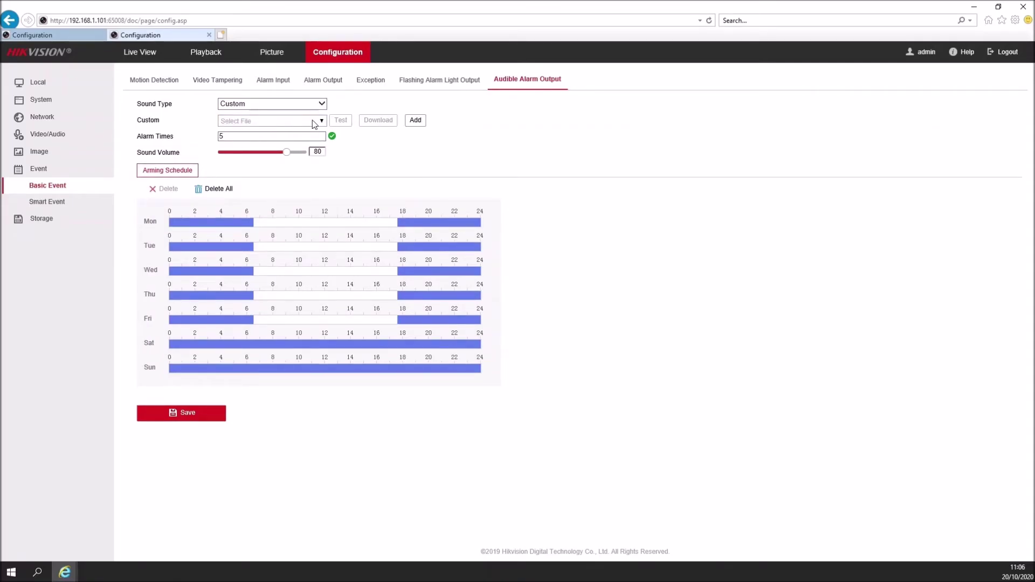
pyautogui.click(421, 120)
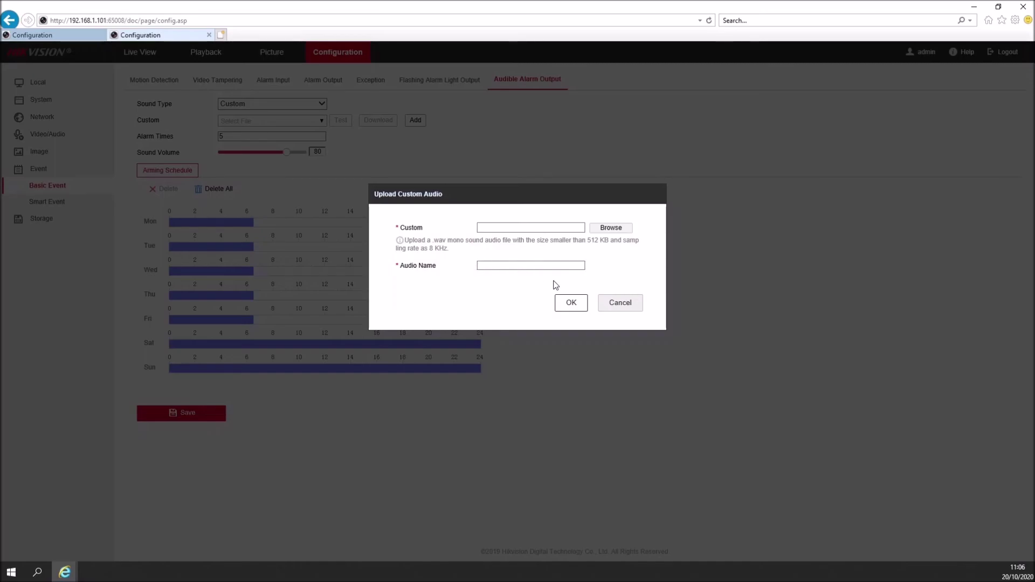
pyautogui.click(612, 306)
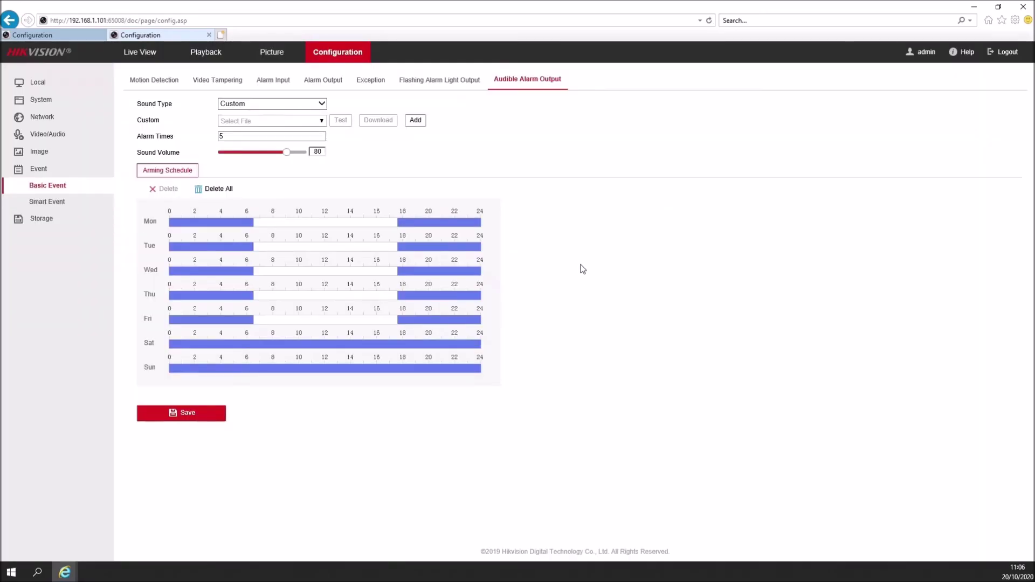